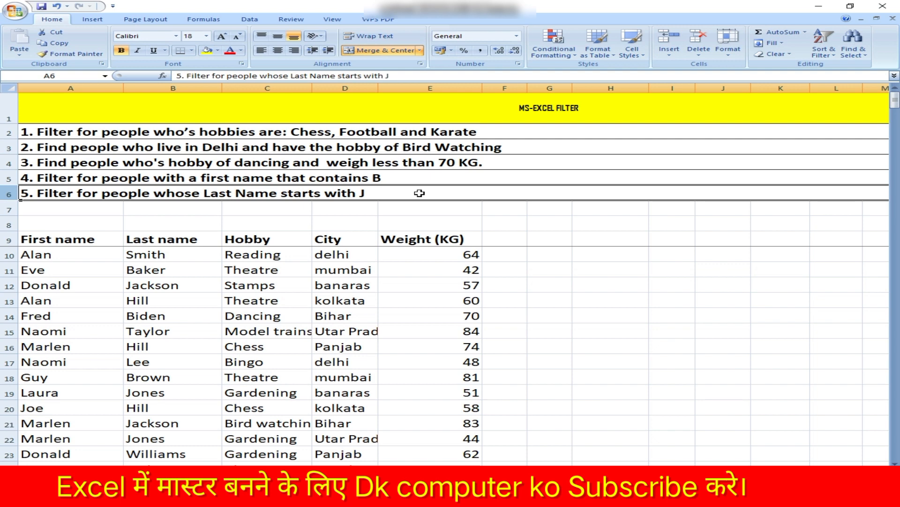
Enlarge the MS-EXCEL FILTER title in cell A1 to font size 72
{"action": "left_click", "coordinate": [425, 111]}
{"action": "left_click", "coordinate": [272, 38]}
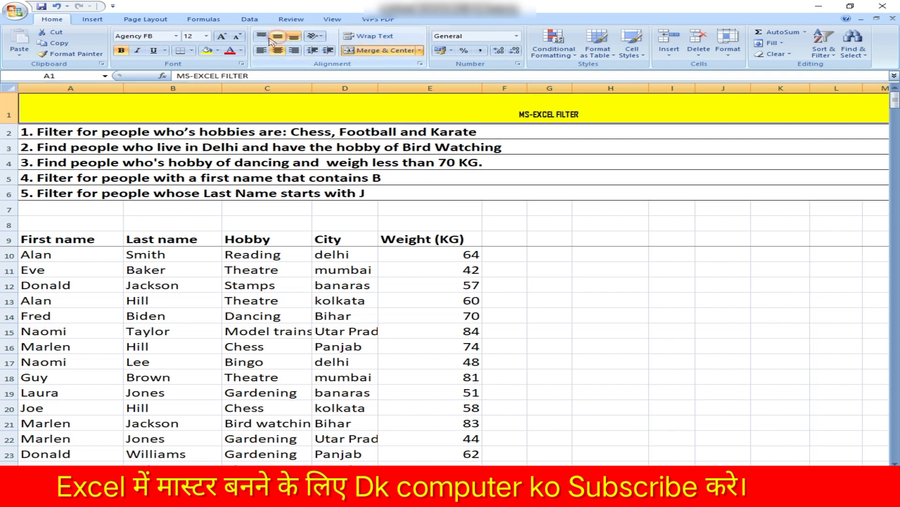
{"action": "left_click", "coordinate": [222, 37]}
{"action": "left_click", "coordinate": [222, 36]}
{"action": "left_click", "coordinate": [222, 36]}
{"action": "left_click", "coordinate": [223, 36]}
{"action": "left_click", "coordinate": [222, 36]}
{"action": "left_click", "coordinate": [222, 36]}
{"action": "left_click", "coordinate": [222, 36]}
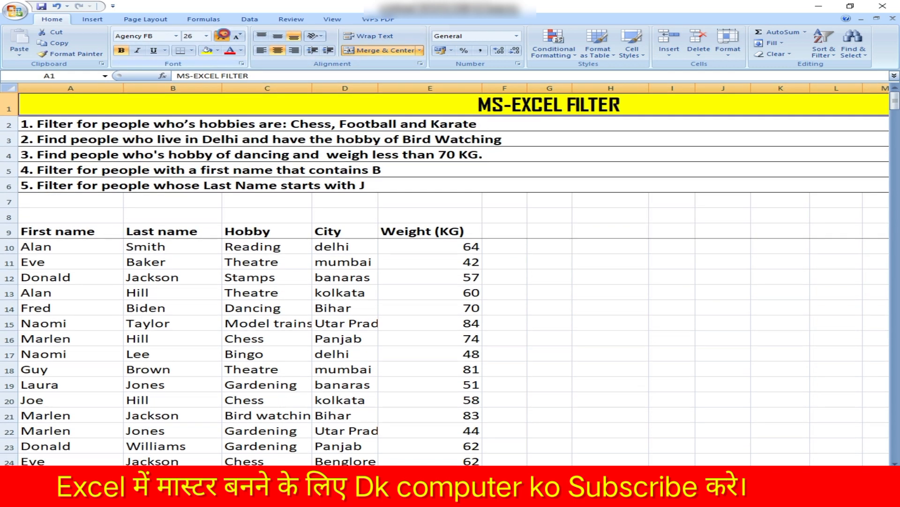
{"action": "left_click", "coordinate": [223, 36]}
{"action": "left_click", "coordinate": [222, 36]}
{"action": "left_click", "coordinate": [223, 36]}
{"action": "left_click", "coordinate": [222, 36]}
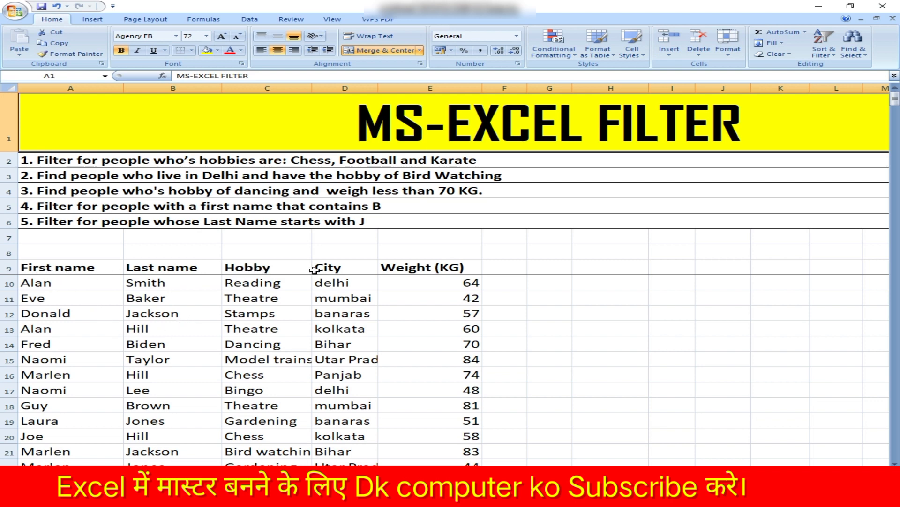
Fill the header cells A9:E9, from First name to Weight (KG), with yellow
{"action": "left_click", "coordinate": [348, 269]}
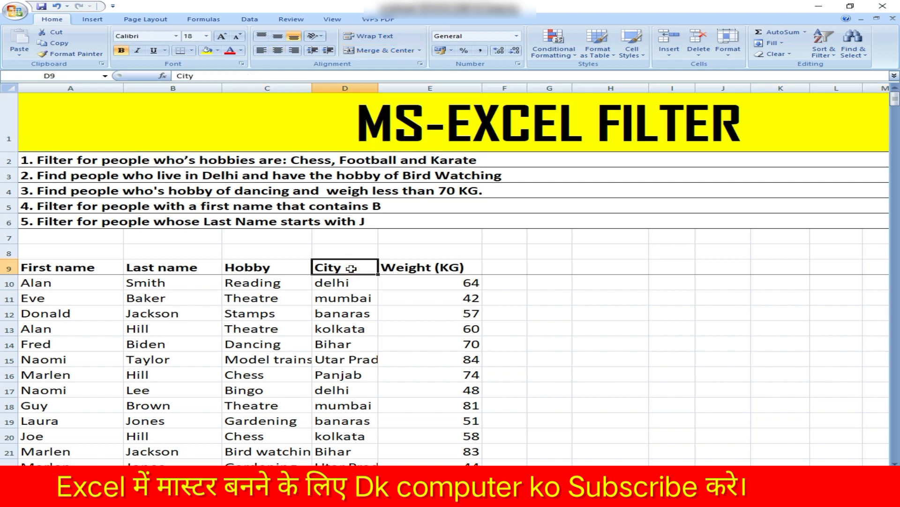
{"action": "left_click", "coordinate": [412, 269]}
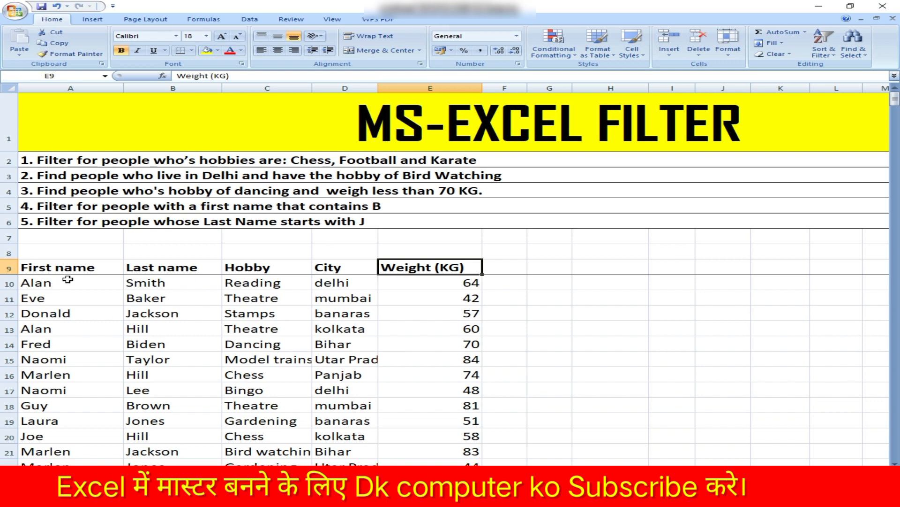
{"action": "left_click_drag", "start_coordinate": [71, 265], "coordinate": [438, 267]}
{"action": "left_click", "coordinate": [207, 50]}
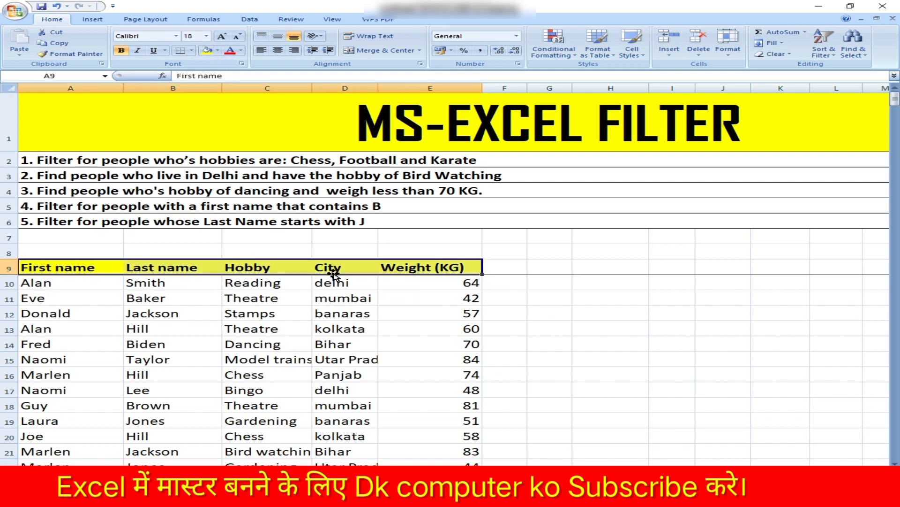
Turn on filtering for the header row A9:E9 of the people table
{"action": "left_click", "coordinate": [258, 20]}
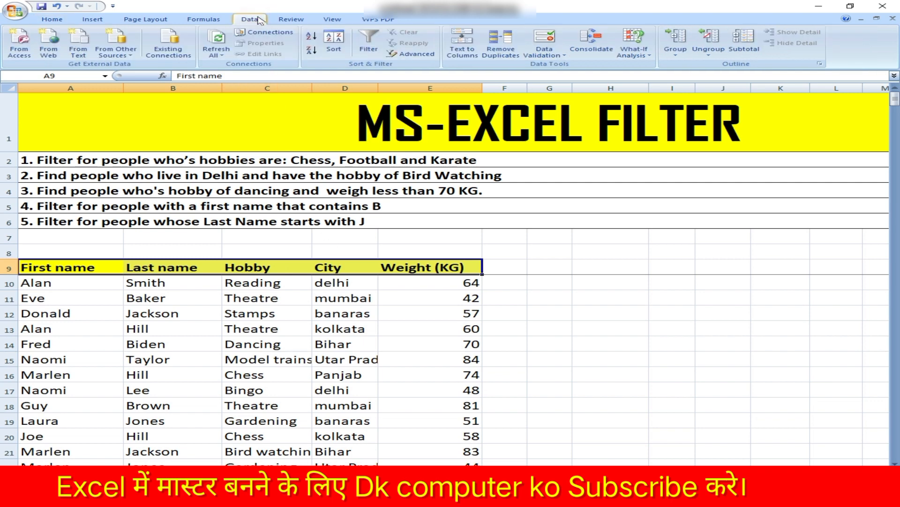
{"action": "left_click", "coordinate": [371, 50]}
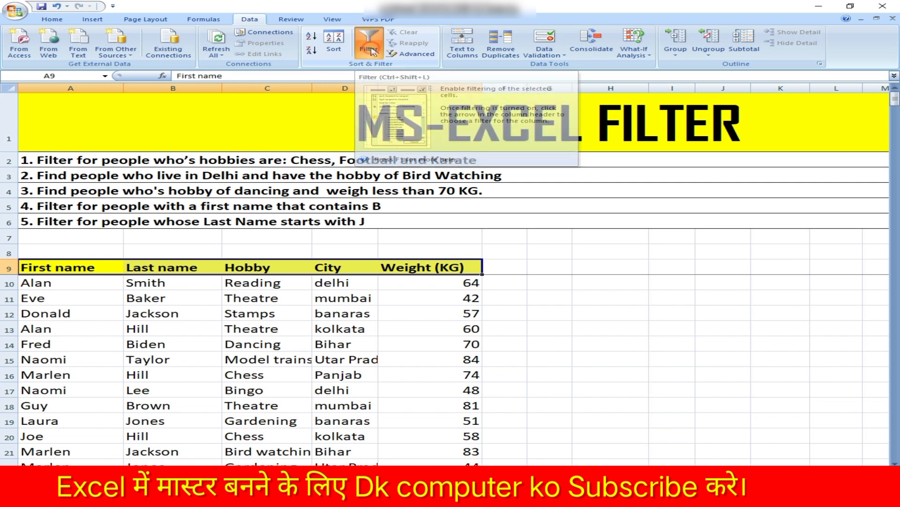
{"action": "left_click", "coordinate": [61, 298]}
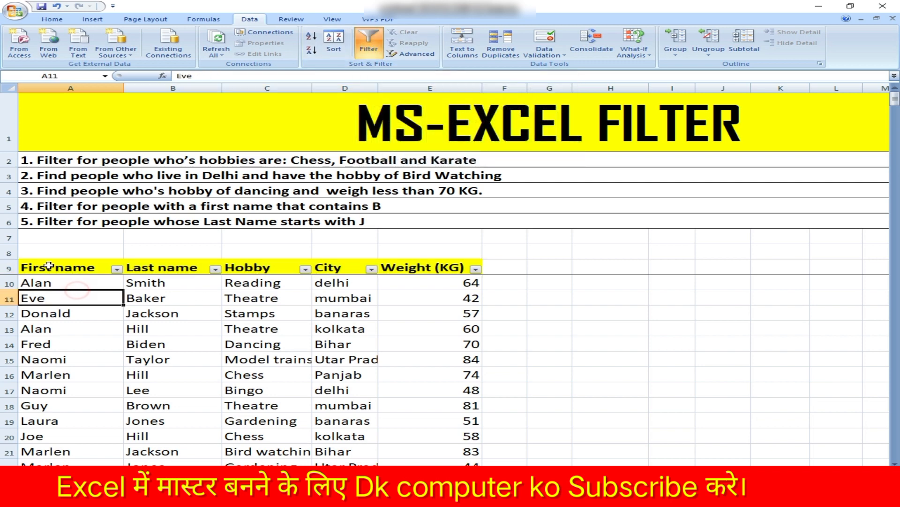
{"action": "left_click_drag", "start_coordinate": [42, 266], "coordinate": [446, 266]}
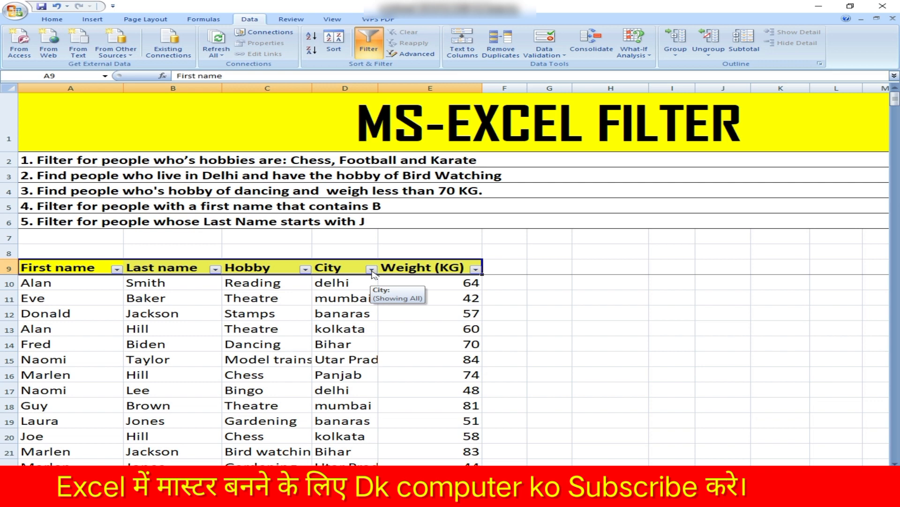
Look through the filter options of the Hobby, First name, Last name and Weight (KG) columns without applying any
{"action": "left_click", "coordinate": [306, 269]}
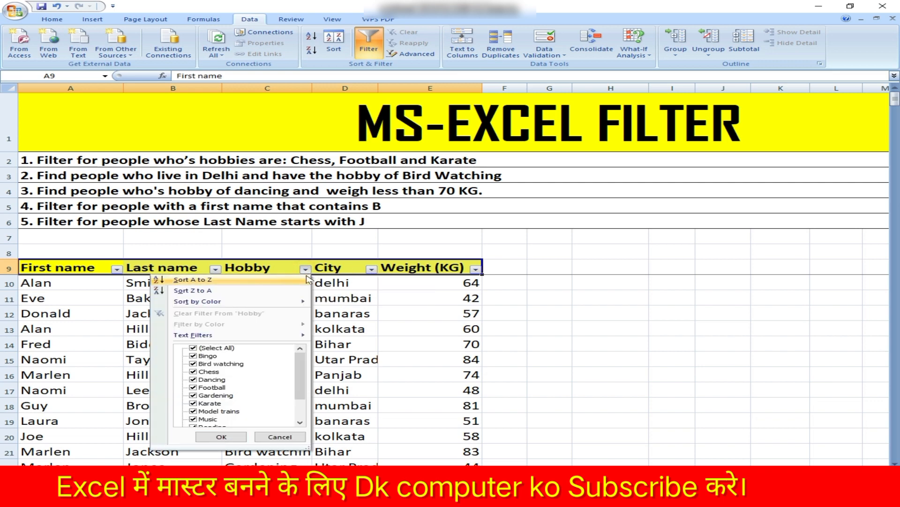
{"action": "left_click", "coordinate": [306, 270]}
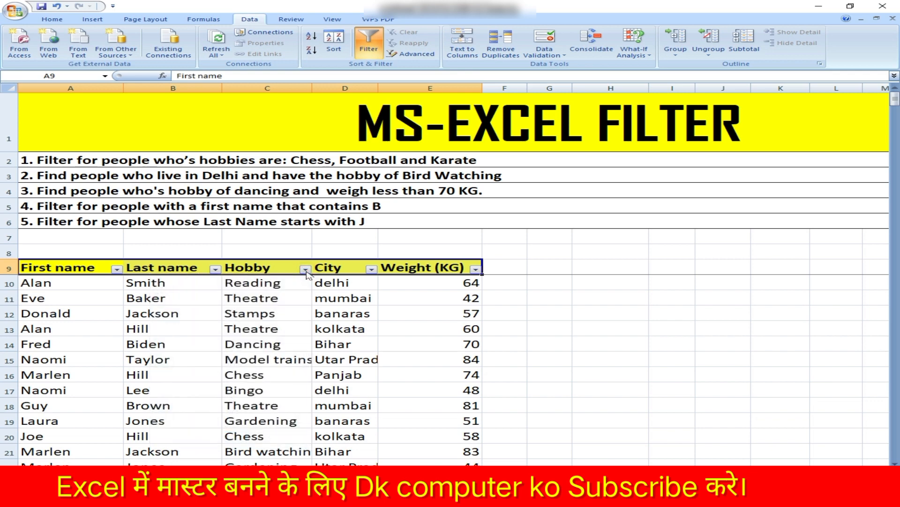
{"action": "left_click", "coordinate": [117, 269]}
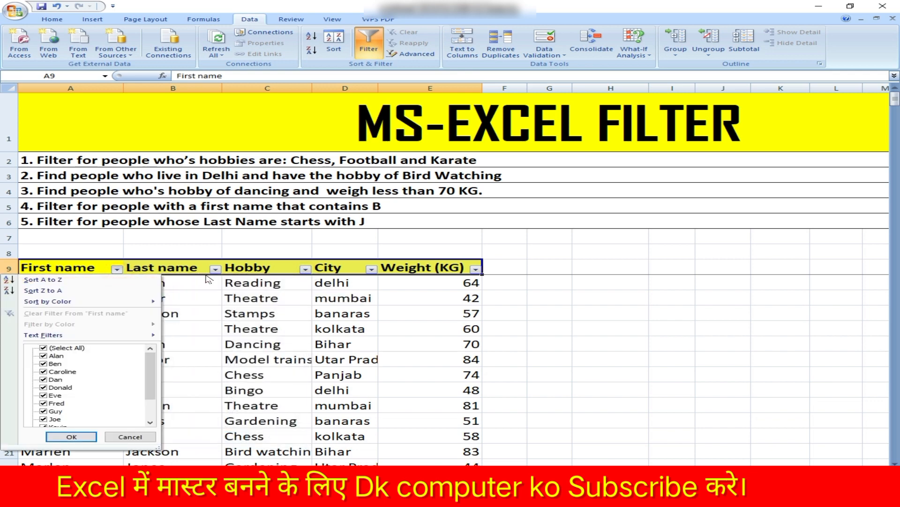
{"action": "left_click", "coordinate": [216, 269]}
{"action": "left_click", "coordinate": [216, 269]}
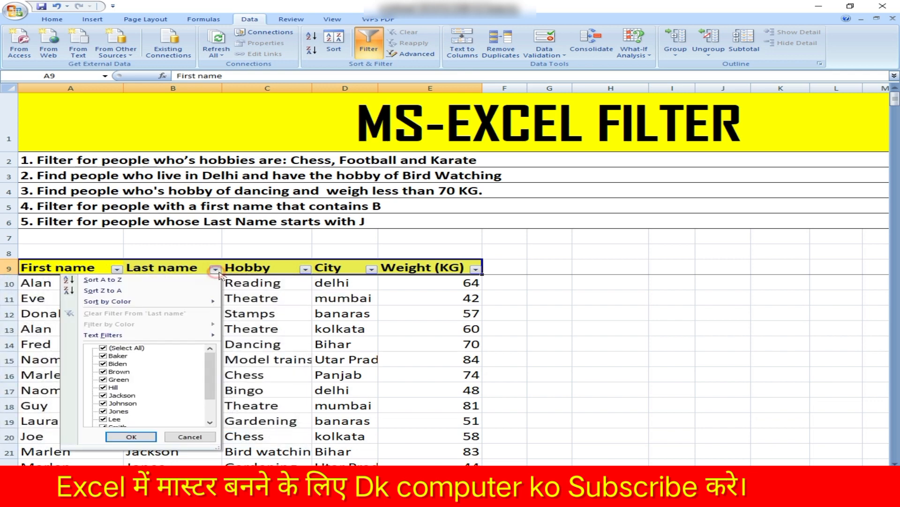
{"action": "left_click", "coordinate": [476, 270]}
{"action": "left_click", "coordinate": [476, 269]}
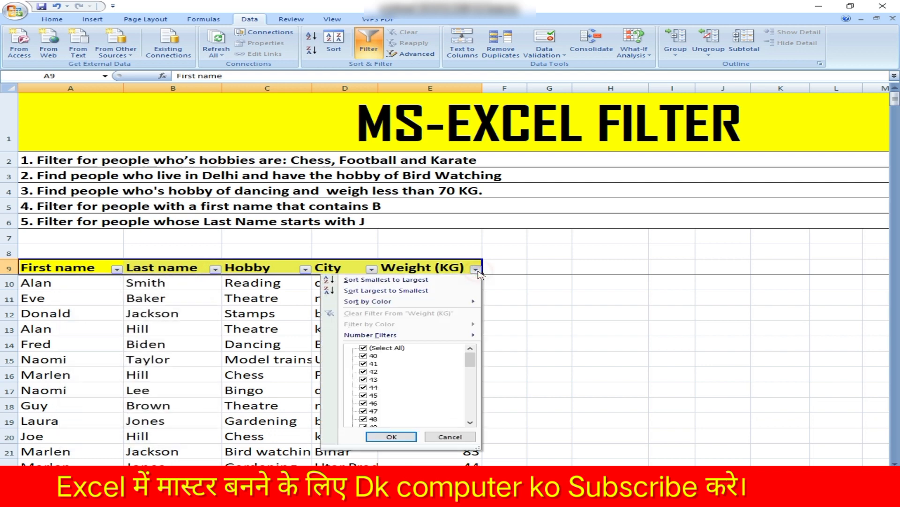
{"action": "left_click", "coordinate": [476, 270]}
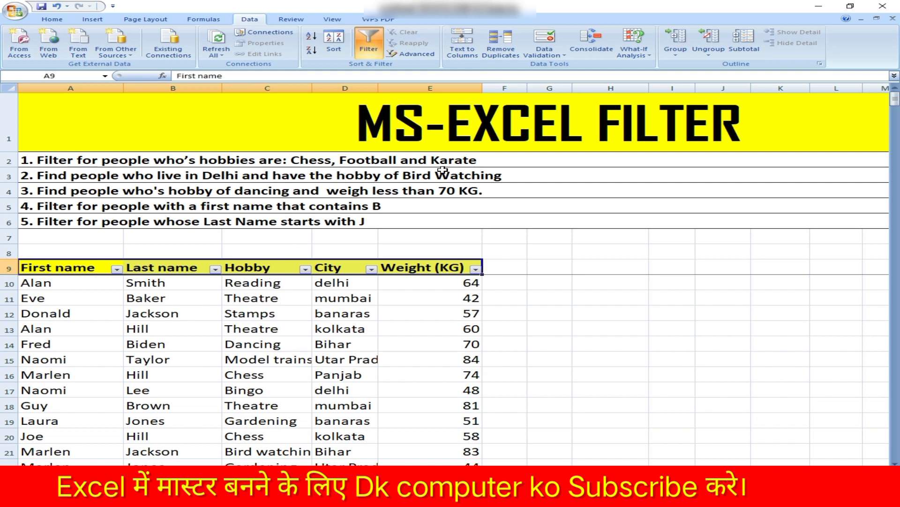
Filter the Hobby column to show only Chess, Football and Karate
{"action": "left_click", "coordinate": [275, 269]}
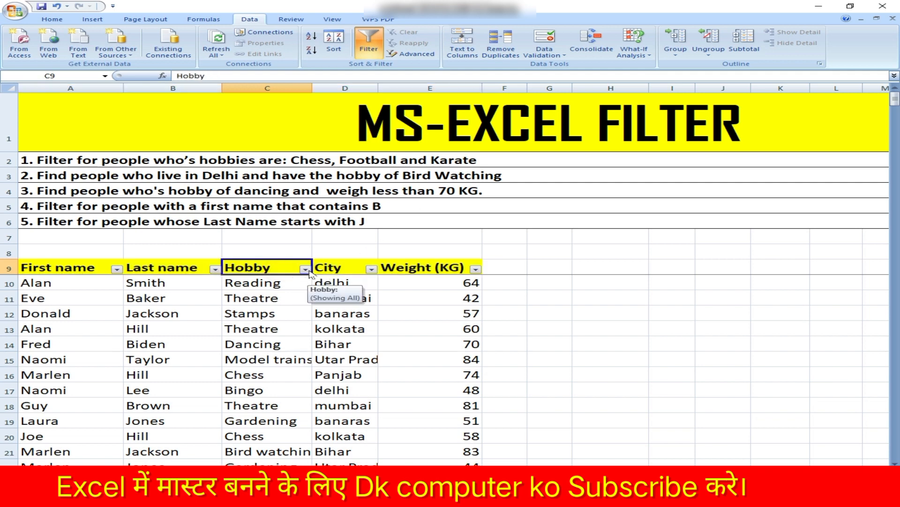
{"action": "left_click", "coordinate": [305, 269]}
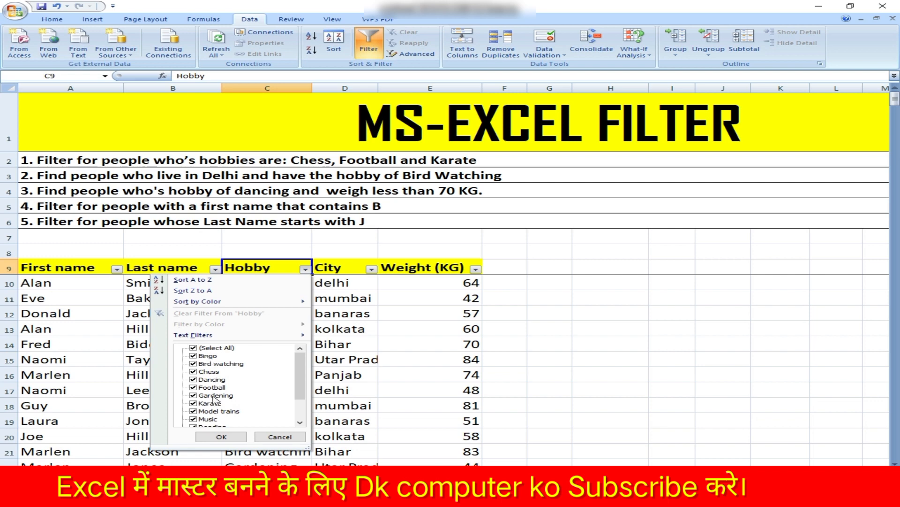
{"action": "left_click", "coordinate": [193, 348]}
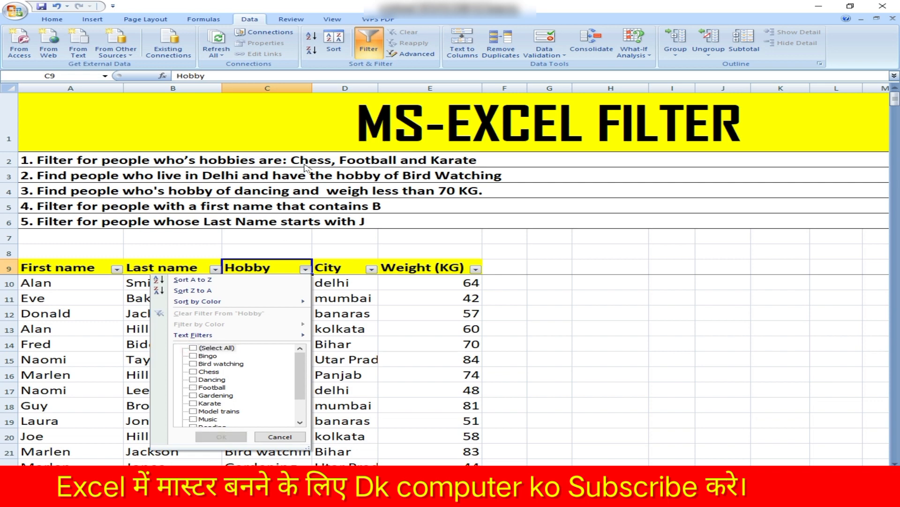
{"action": "left_click", "coordinate": [194, 372]}
{"action": "left_click", "coordinate": [194, 388]}
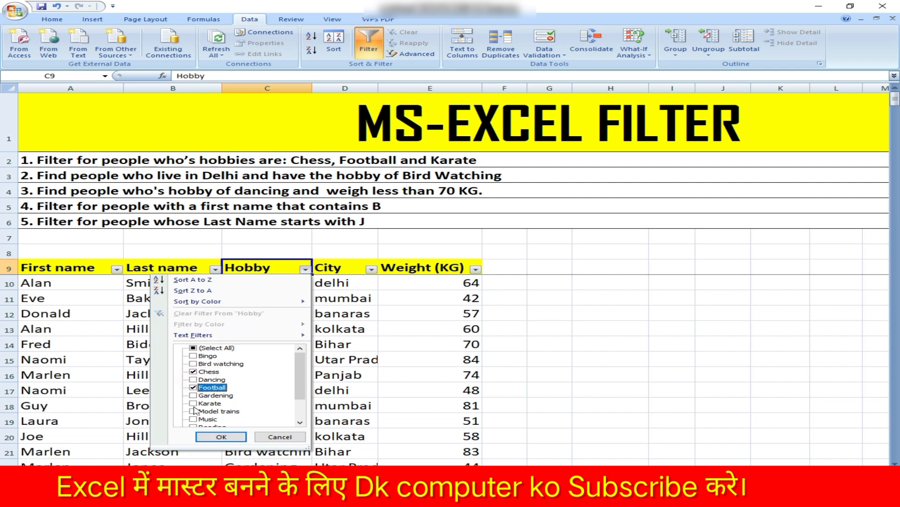
{"action": "left_click", "coordinate": [193, 403]}
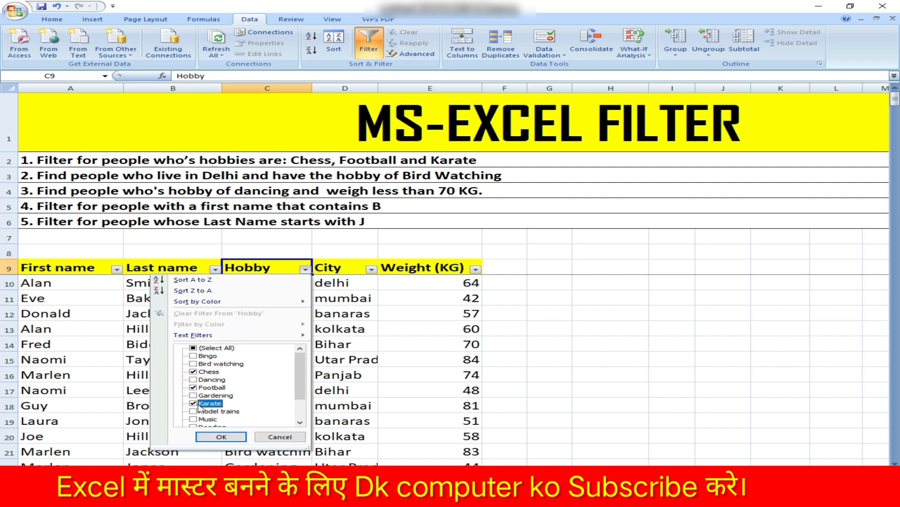
{"action": "left_click", "coordinate": [221, 437]}
Examine the filtered rows, checking which hobbies appear in the Hobby column
{"action": "scroll", "coordinate": [277, 338], "scroll_direction": "down", "scroll_amount": 4}
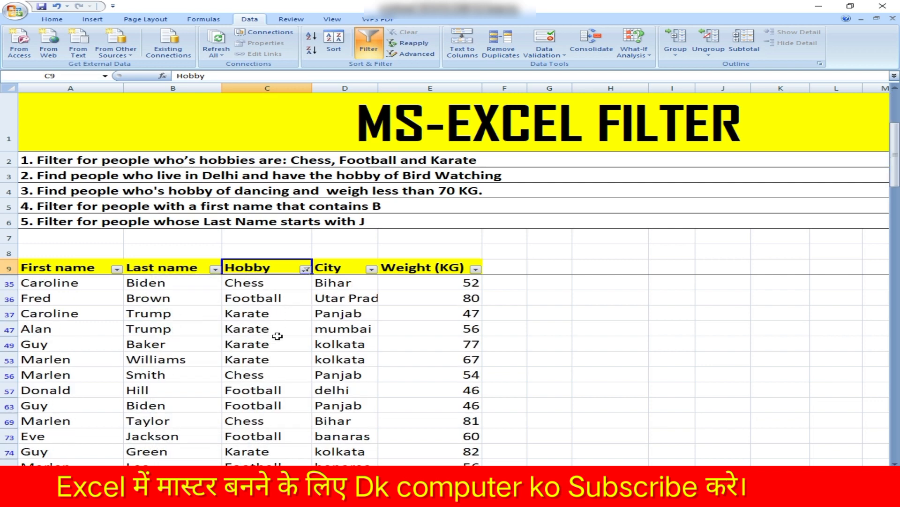
{"action": "scroll", "coordinate": [274, 349], "scroll_direction": "down", "scroll_amount": 5}
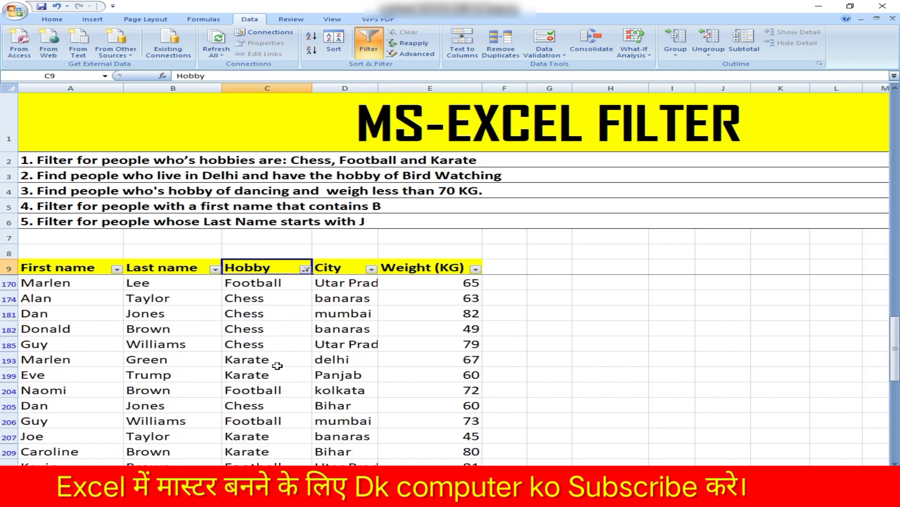
{"action": "scroll", "coordinate": [280, 364], "scroll_direction": "up", "scroll_amount": 4}
{"action": "left_click_drag", "start_coordinate": [891, 194], "coordinate": [898, 171]}
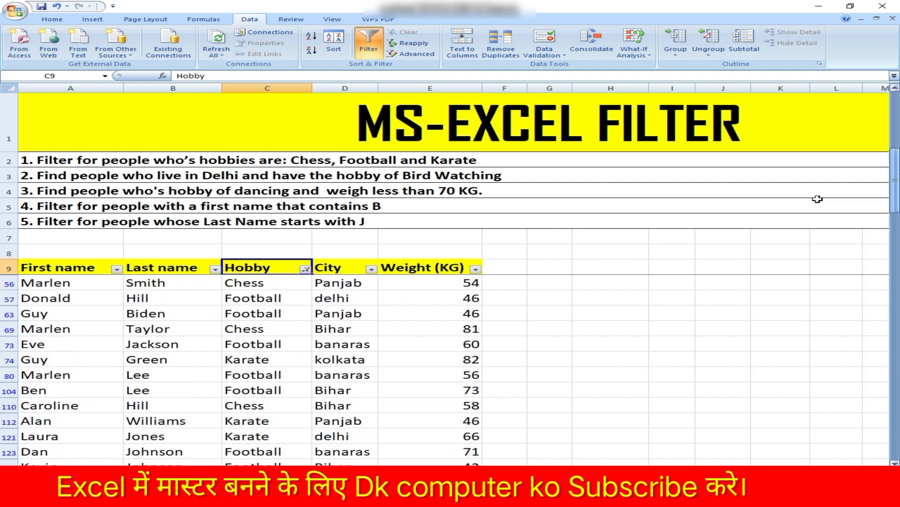
{"action": "left_click", "coordinate": [272, 285]}
{"action": "left_click", "coordinate": [276, 293]}
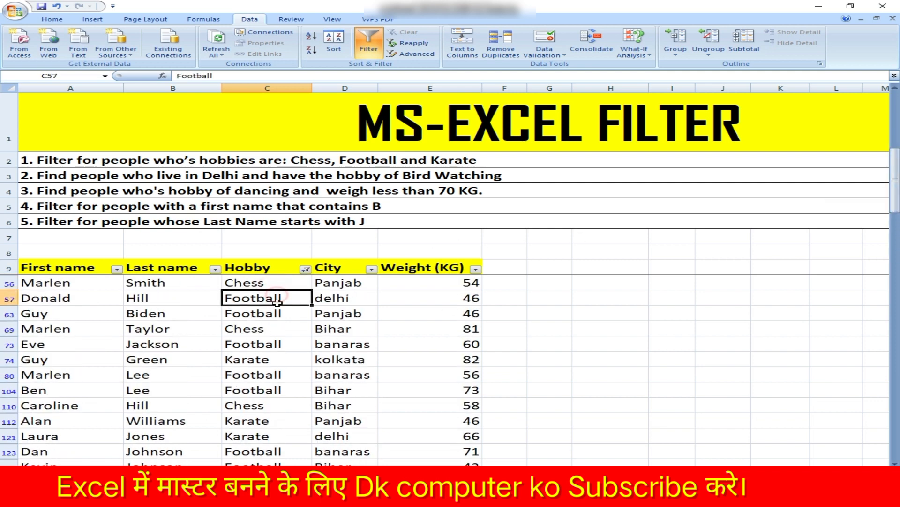
{"action": "left_click", "coordinate": [278, 328]}
{"action": "scroll", "coordinate": [274, 361], "scroll_direction": "up", "scroll_amount": 4}
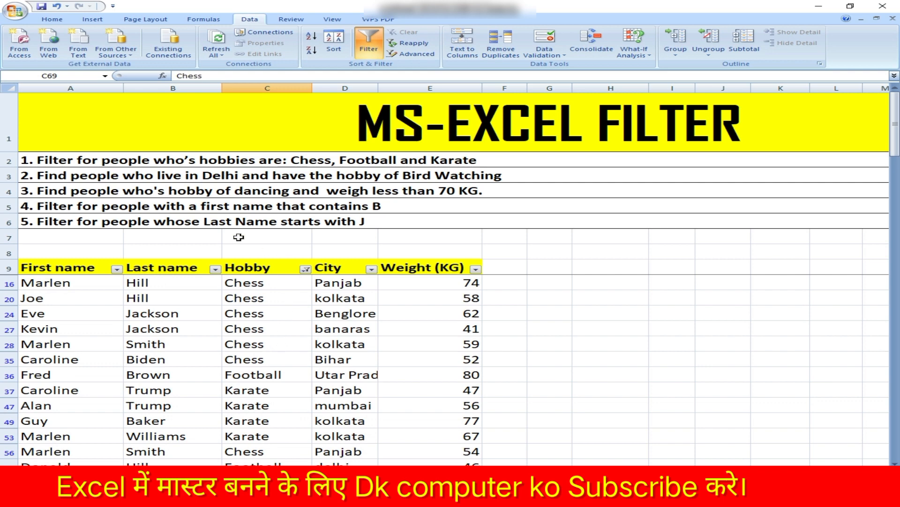
Highlight the second task, about people in Delhi with the Bird Watching hobby, in row 3 with yellow fill
{"action": "left_click", "coordinate": [11, 177]}
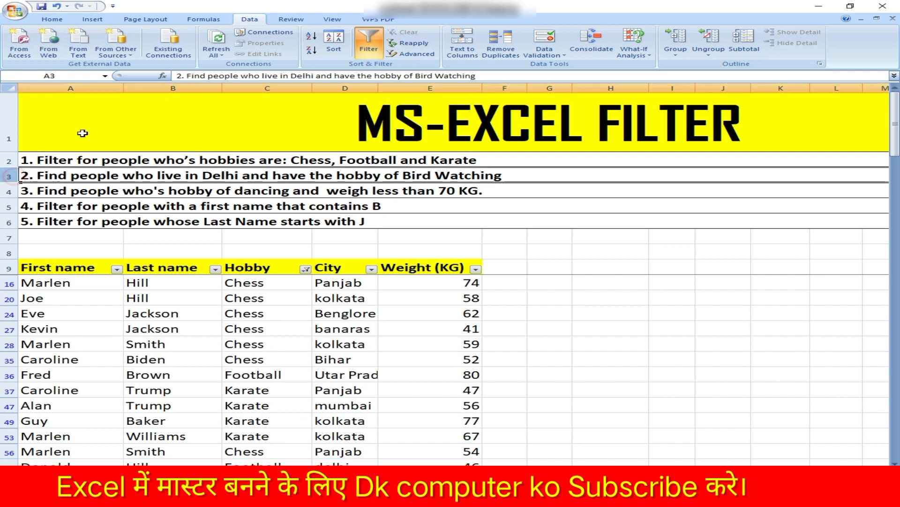
{"action": "left_click", "coordinate": [52, 19]}
{"action": "left_click", "coordinate": [211, 51]}
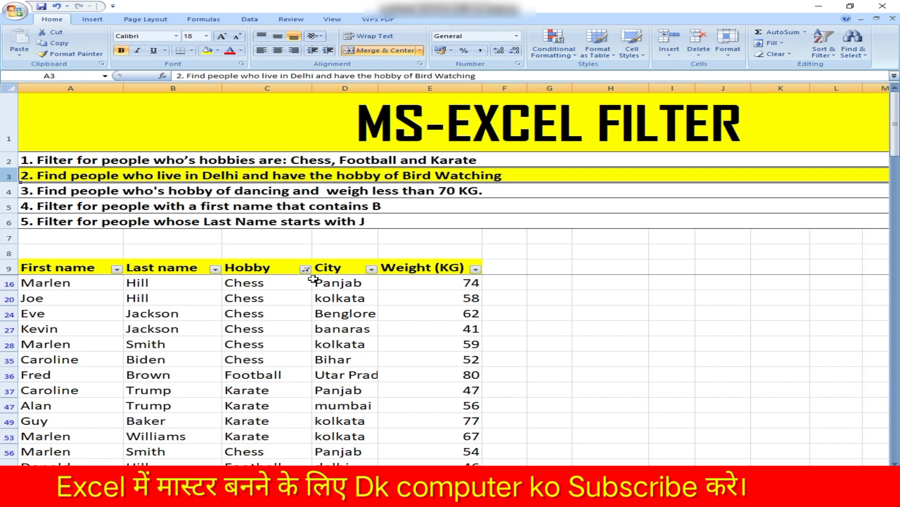
Change the Hobby filter to show only Bird watching, removing Chess, Football and Karate
{"action": "left_click", "coordinate": [344, 272]}
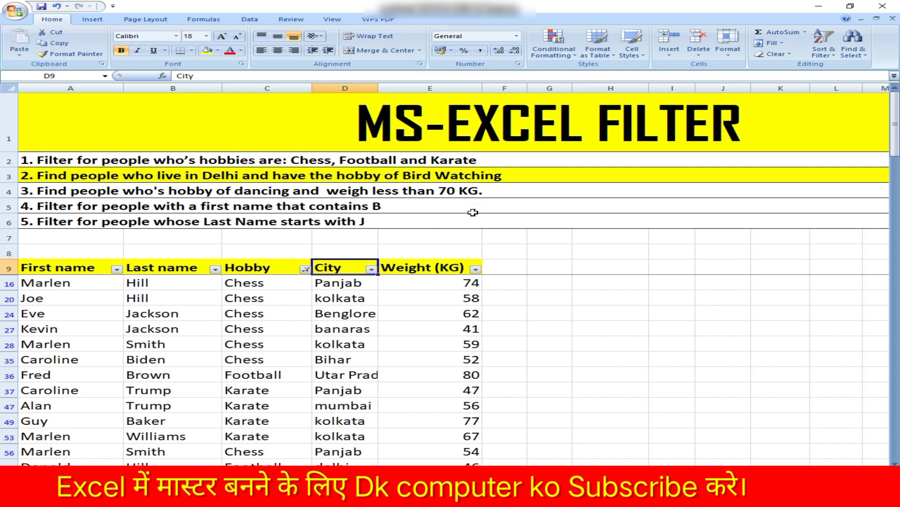
{"action": "left_click", "coordinate": [304, 270]}
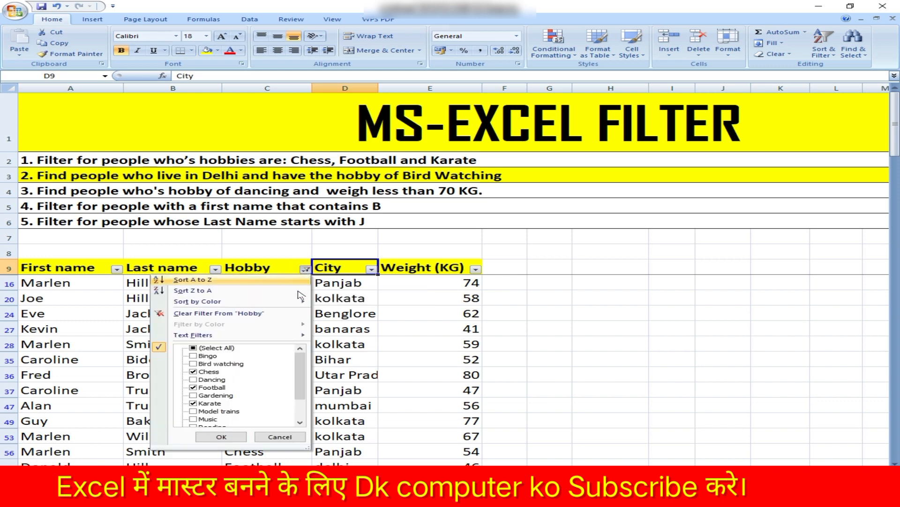
{"action": "left_click", "coordinate": [193, 372]}
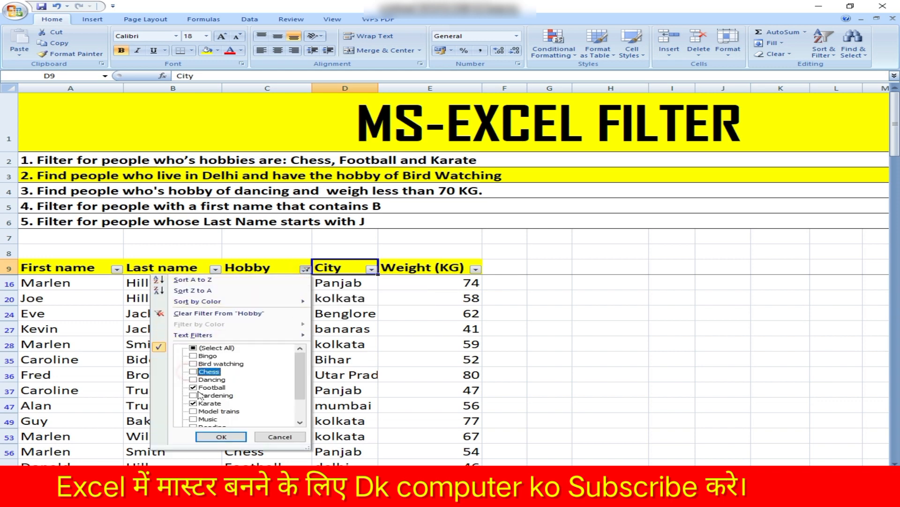
{"action": "left_click", "coordinate": [193, 387]}
{"action": "left_click", "coordinate": [193, 404]}
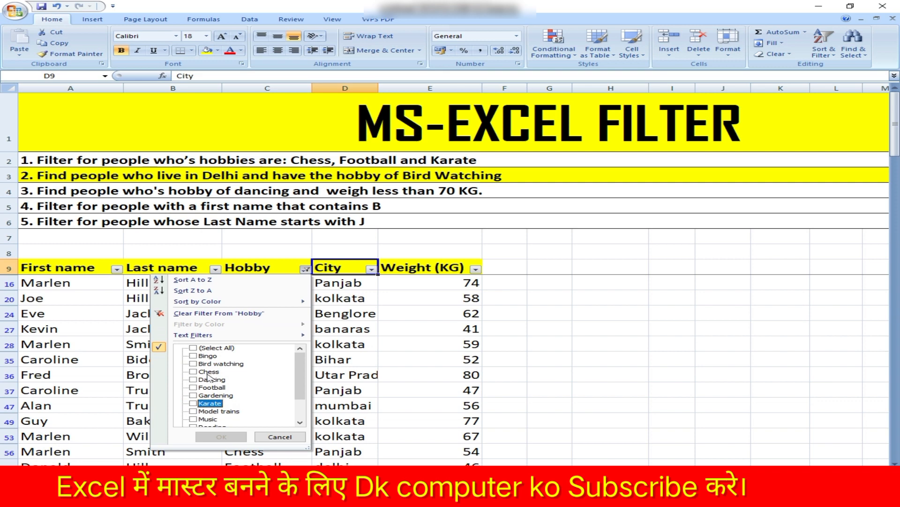
{"action": "left_click", "coordinate": [193, 364]}
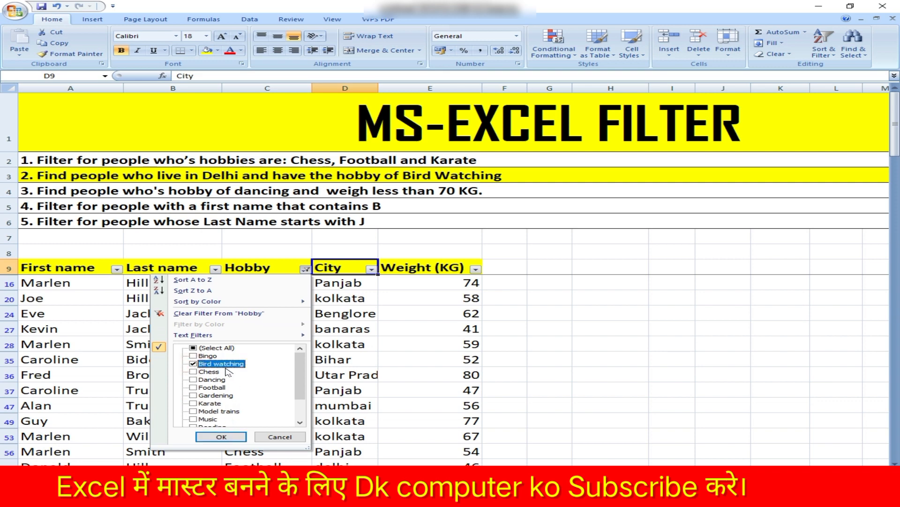
{"action": "left_click", "coordinate": [227, 438]}
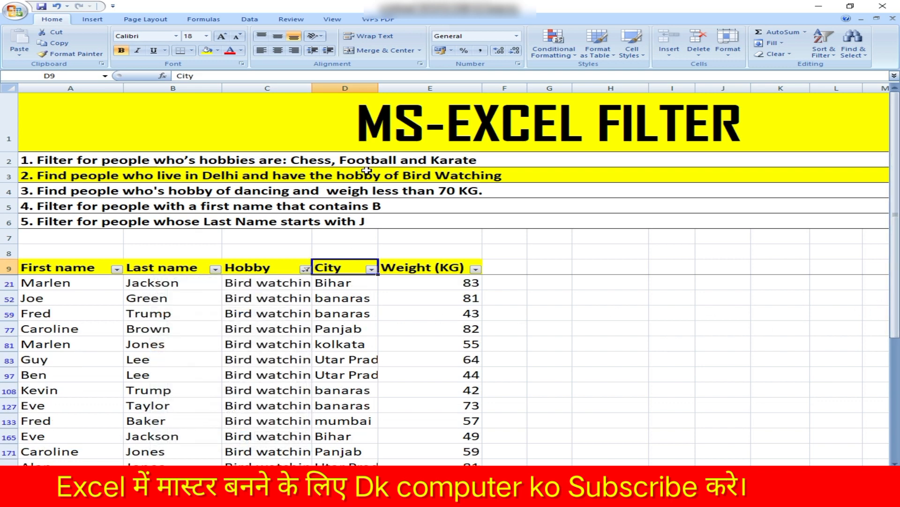
Widen the City column so that long entries such as Utar Pradesh fit completely
{"action": "left_click", "coordinate": [359, 87]}
{"action": "left_click_drag", "start_coordinate": [378, 87], "coordinate": [408, 87]}
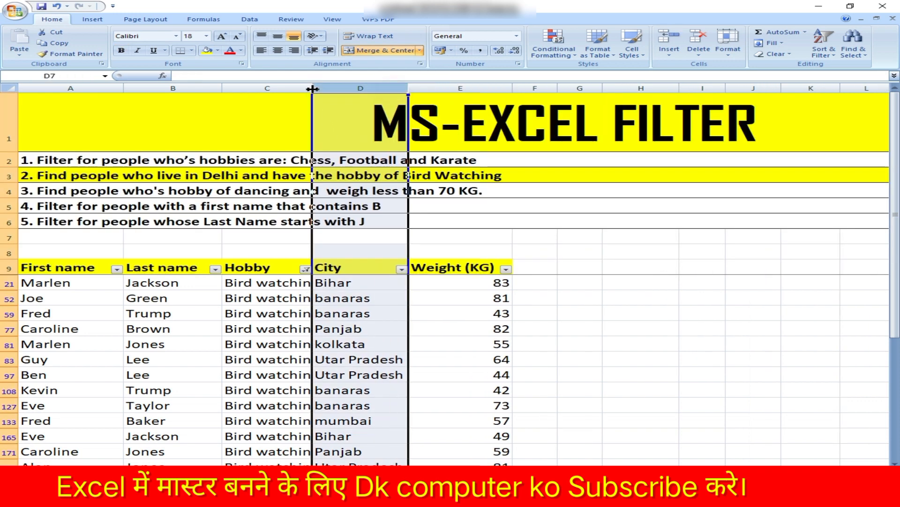
Widen the Hobby column so that the Bird watching entries fit completely
{"action": "left_click", "coordinate": [295, 89]}
{"action": "left_click_drag", "start_coordinate": [308, 89], "coordinate": [335, 89]}
{"action": "left_click", "coordinate": [294, 344]}
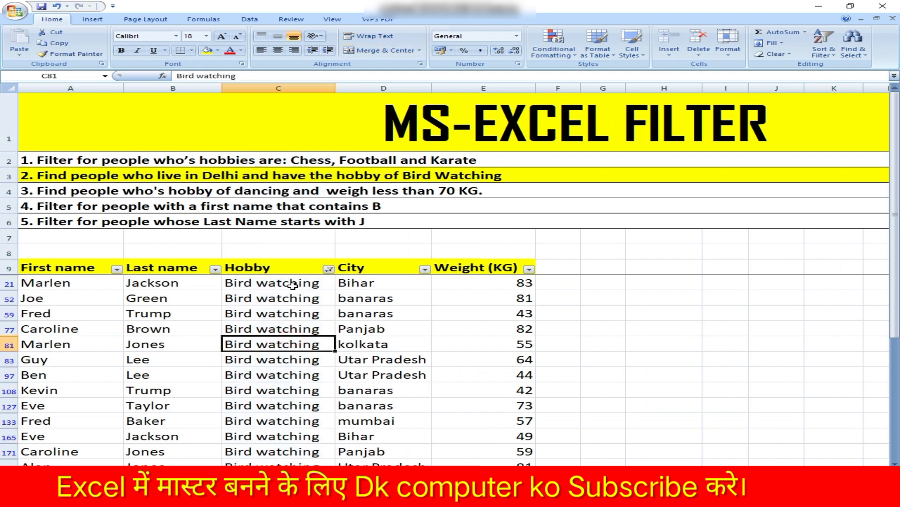
{"action": "scroll", "coordinate": [286, 346], "scroll_direction": "down", "scroll_amount": 4}
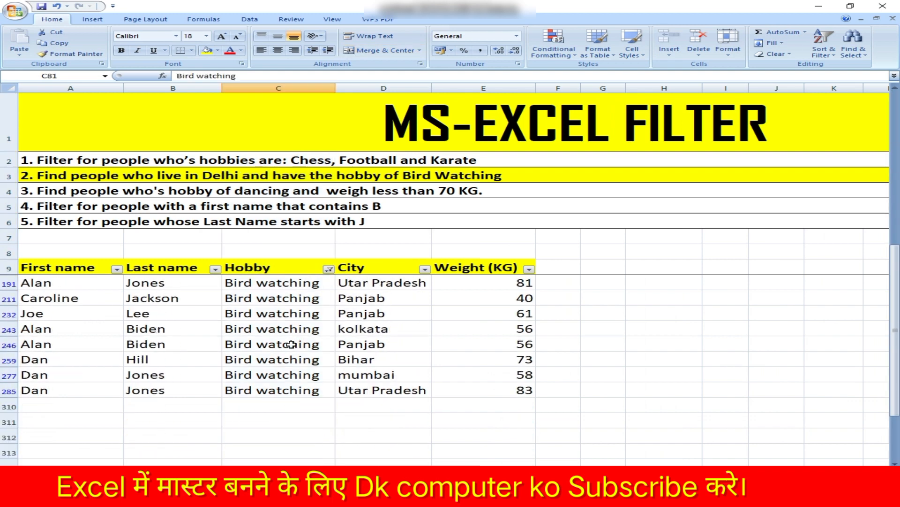
{"action": "scroll", "coordinate": [291, 360], "scroll_direction": "up", "scroll_amount": 4}
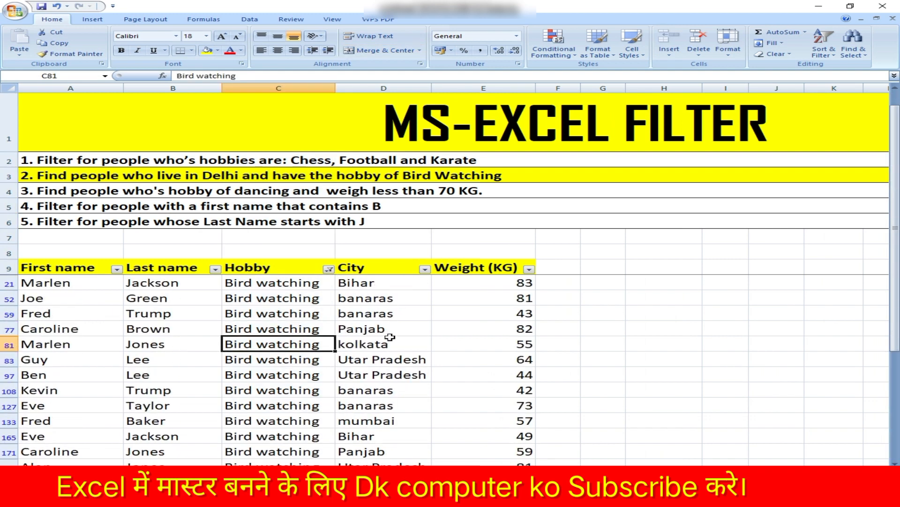
{"action": "left_click", "coordinate": [425, 270]}
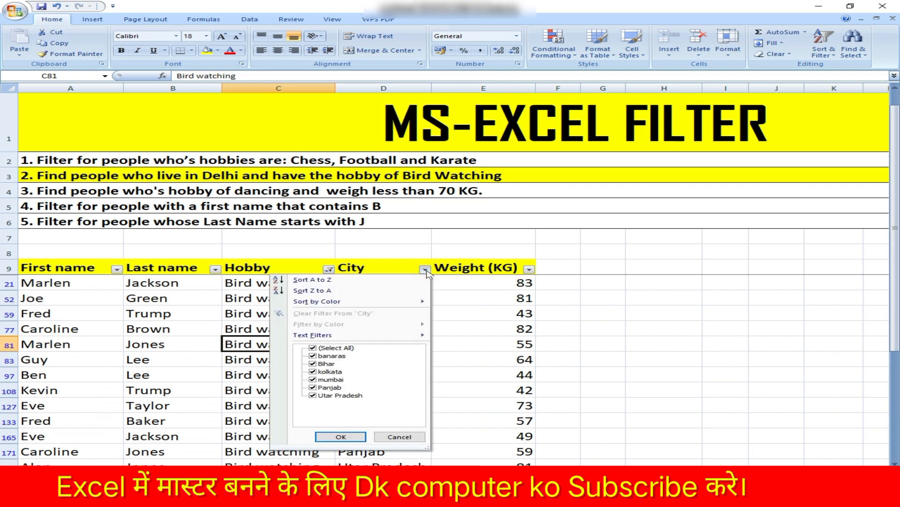
{"action": "left_click", "coordinate": [312, 348]}
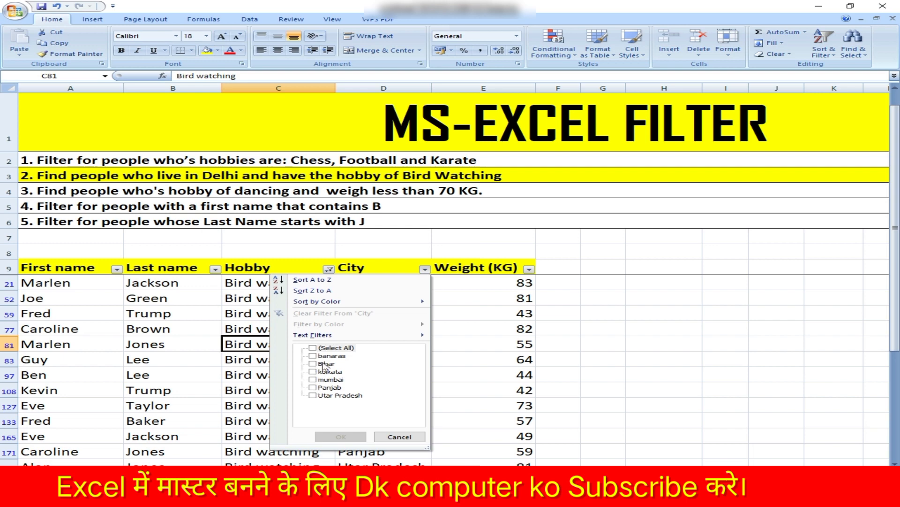
{"action": "left_click", "coordinate": [425, 269]}
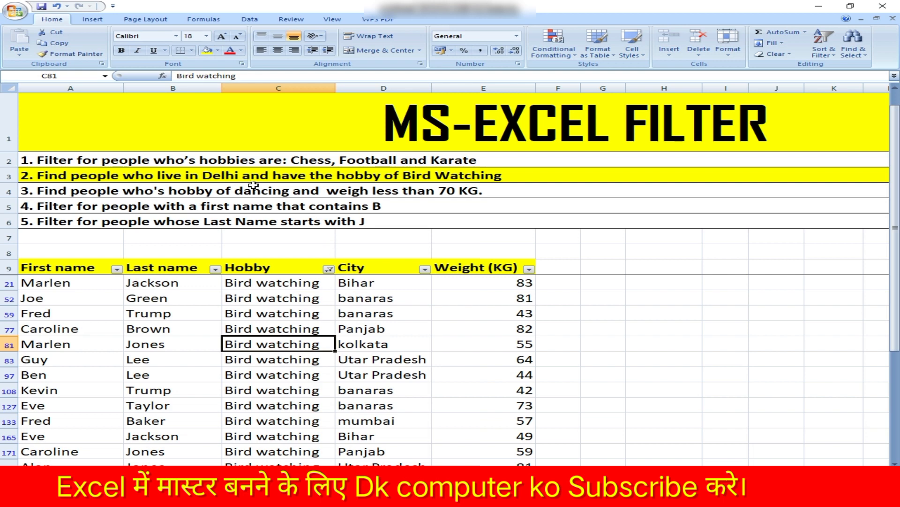
Replace Delhi with bihar in the second task's text in row 3
{"action": "left_click", "coordinate": [239, 175]}
{"action": "double_click", "coordinate": [238, 175]}
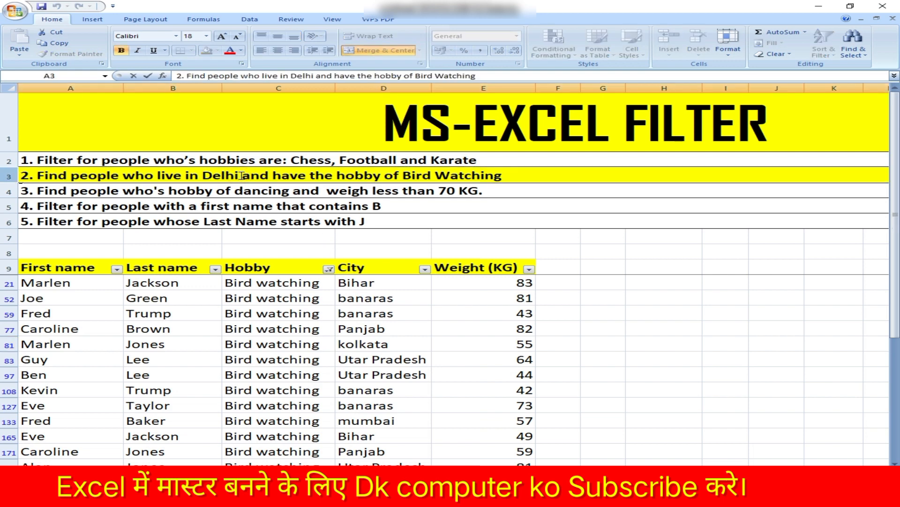
{"action": "key", "text": "BackSpace"}
{"action": "key", "text": "BackSpace"}
{"action": "key", "text": "BackSpace"}
{"action": "key", "text": "BackSpace"}
{"action": "key", "text": "BackSpace"}
{"action": "type", "text": "bih"}
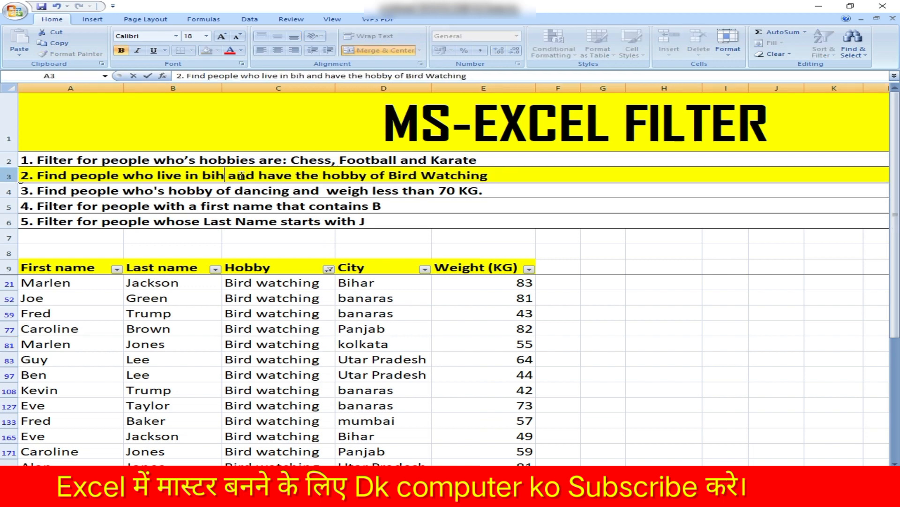
{"action": "type", "text": "ar"}
{"action": "key", "text": "Return"}
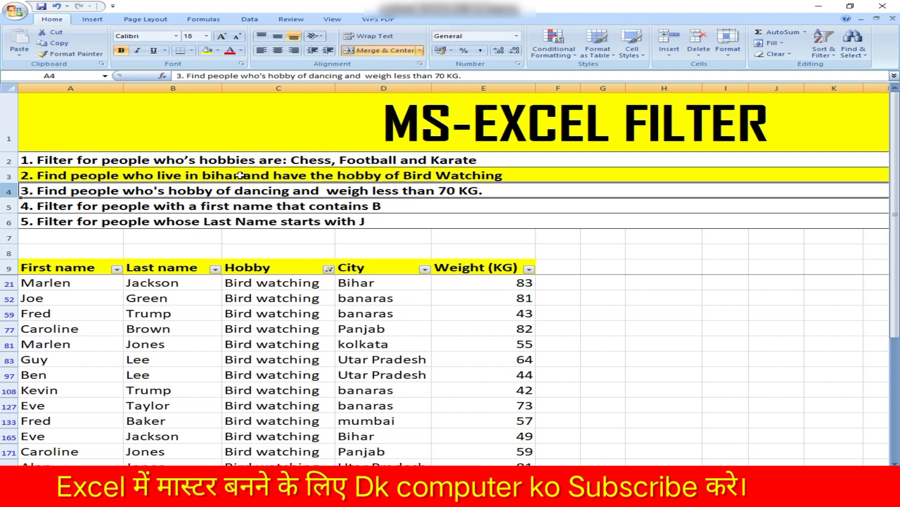
Filter the City column to show only Bihar among the bird watching rows
{"action": "left_click", "coordinate": [280, 297]}
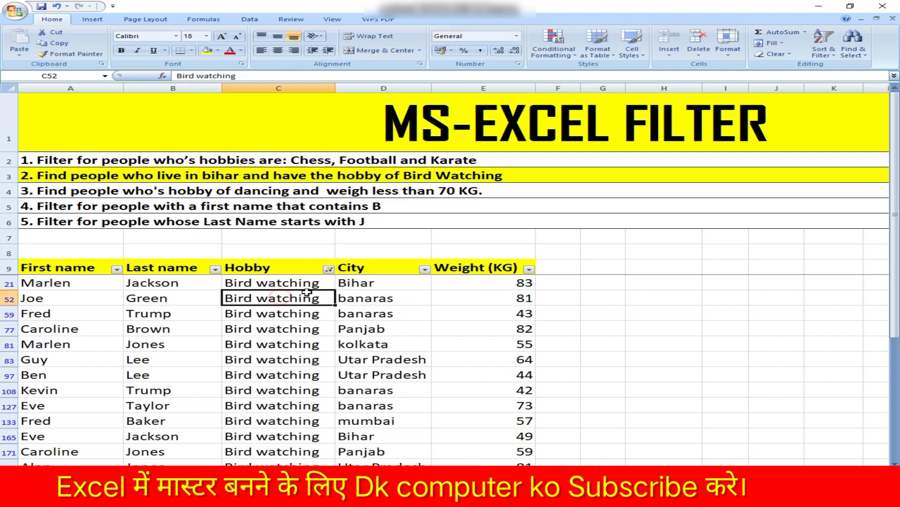
{"action": "left_click", "coordinate": [425, 268]}
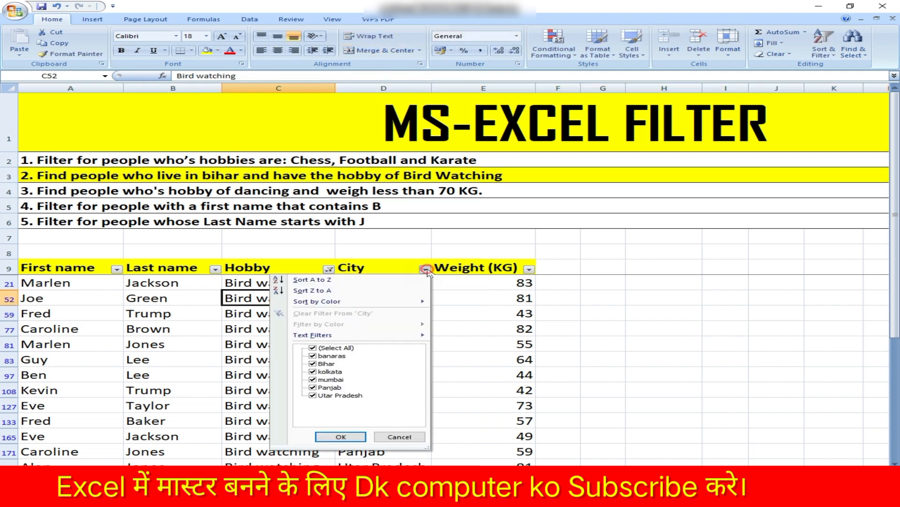
{"action": "left_click", "coordinate": [313, 348]}
{"action": "left_click", "coordinate": [313, 364]}
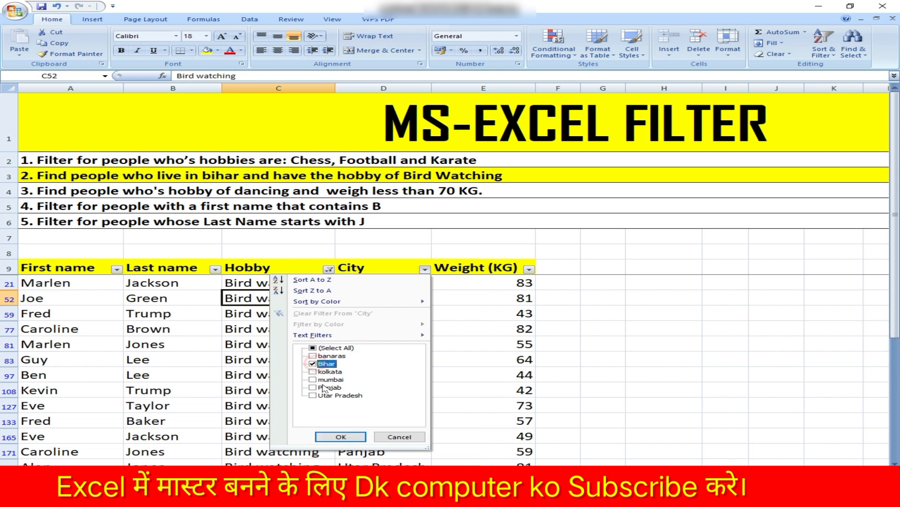
{"action": "left_click", "coordinate": [341, 437]}
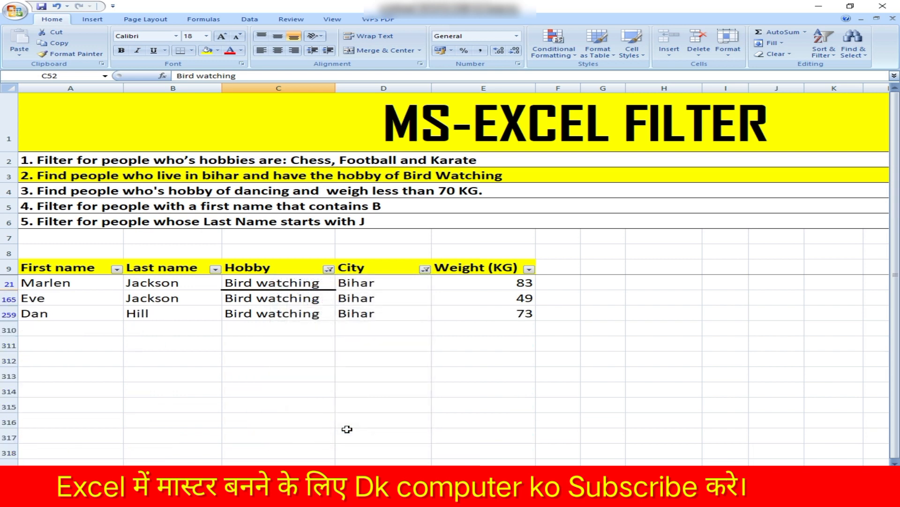
{"action": "left_click", "coordinate": [57, 282]}
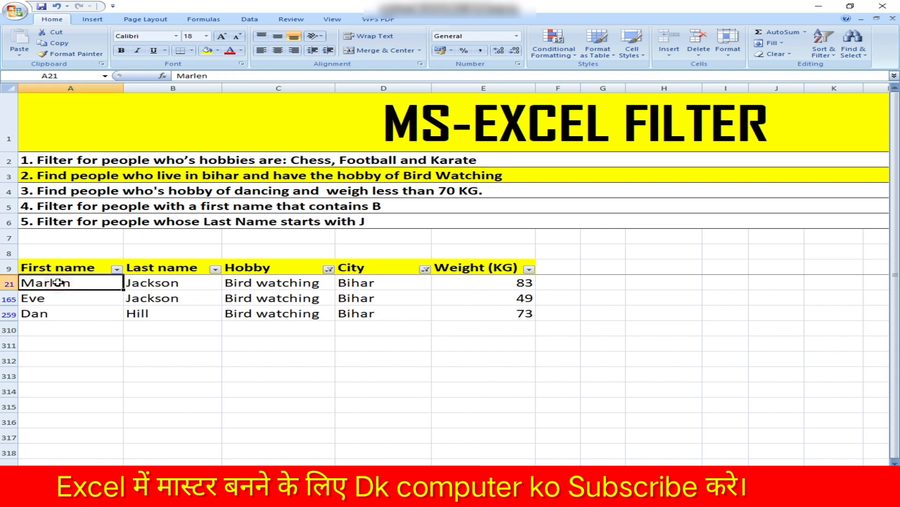
{"action": "left_click_drag", "start_coordinate": [270, 284], "coordinate": [280, 314]}
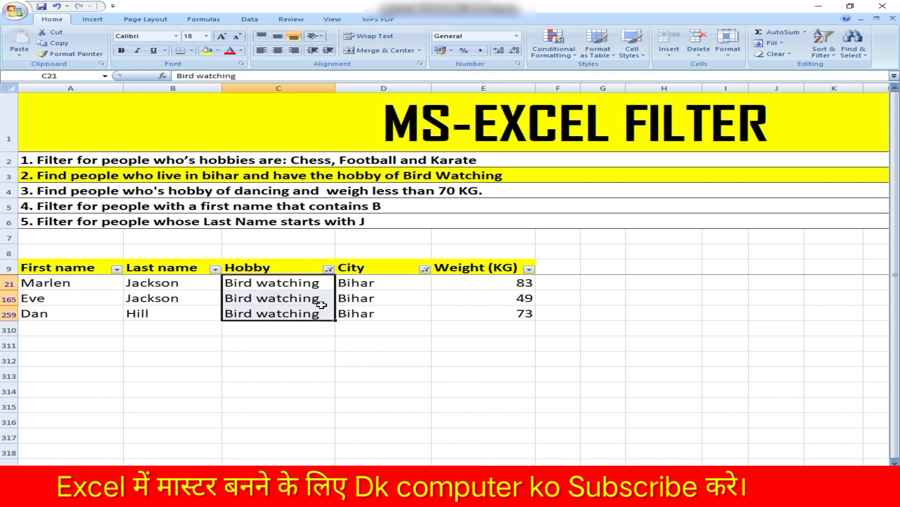
{"action": "left_click_drag", "start_coordinate": [366, 284], "coordinate": [374, 315]}
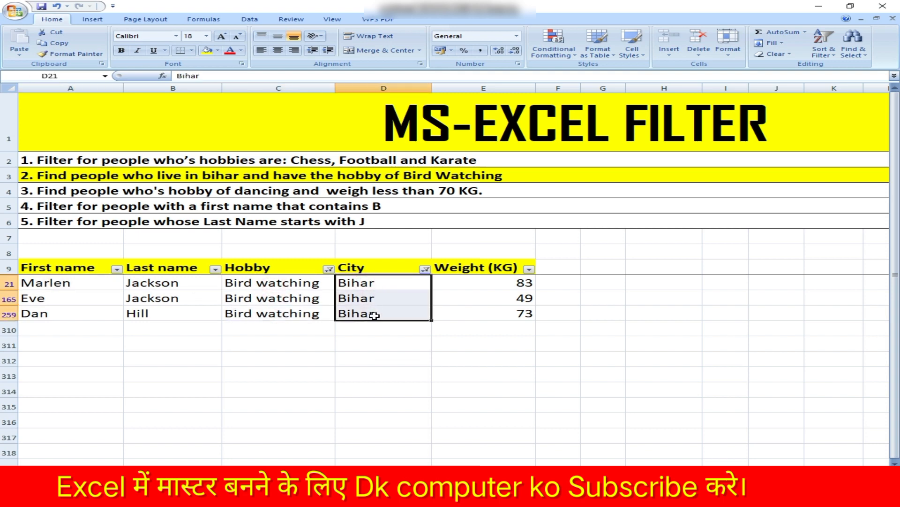
Clear the Hobby and City filters so the whole people table is shown for the third task
{"action": "left_click", "coordinate": [48, 195]}
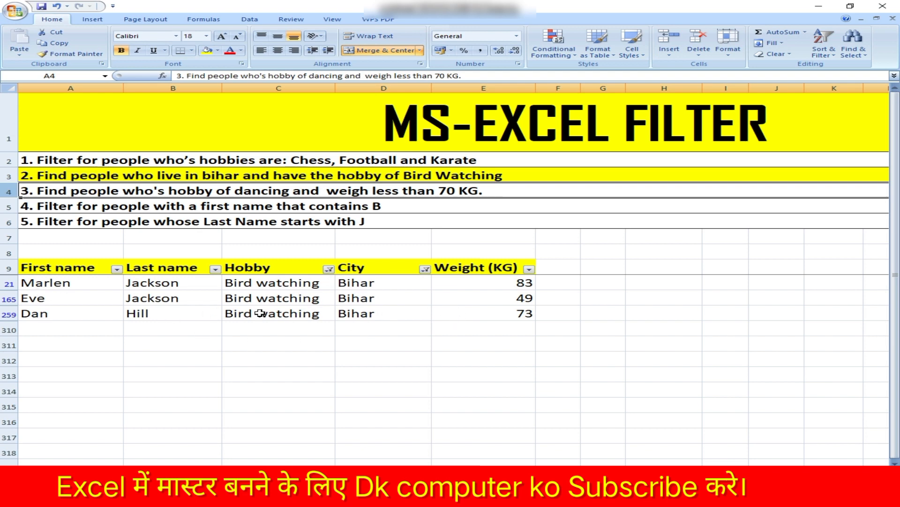
{"action": "left_click", "coordinate": [288, 312]}
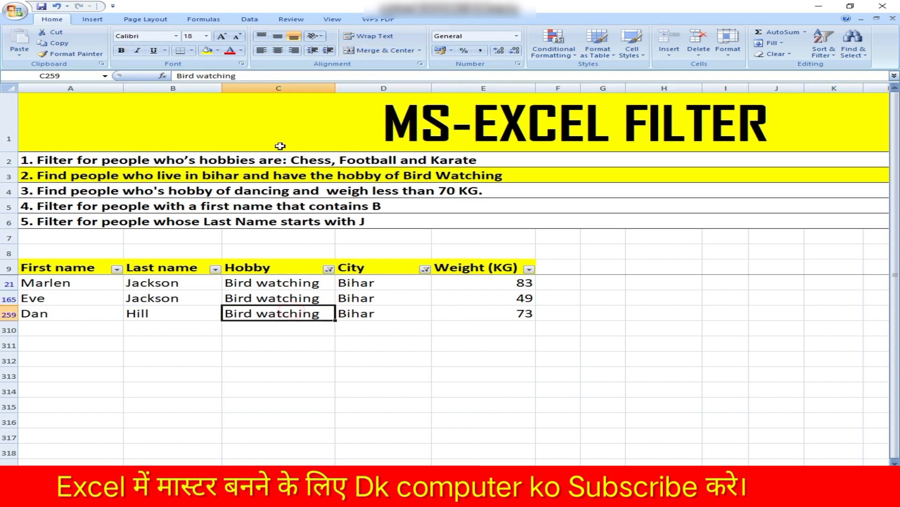
{"action": "left_click", "coordinate": [249, 20]}
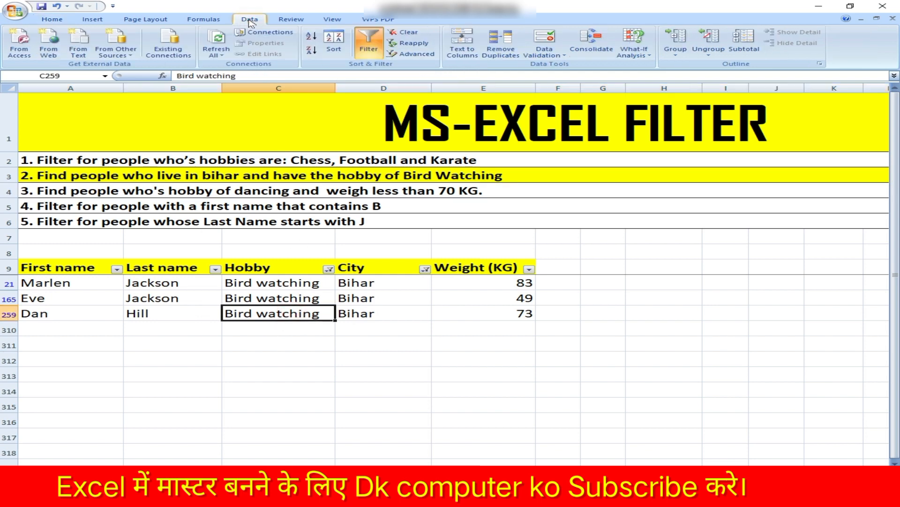
{"action": "left_click", "coordinate": [406, 32]}
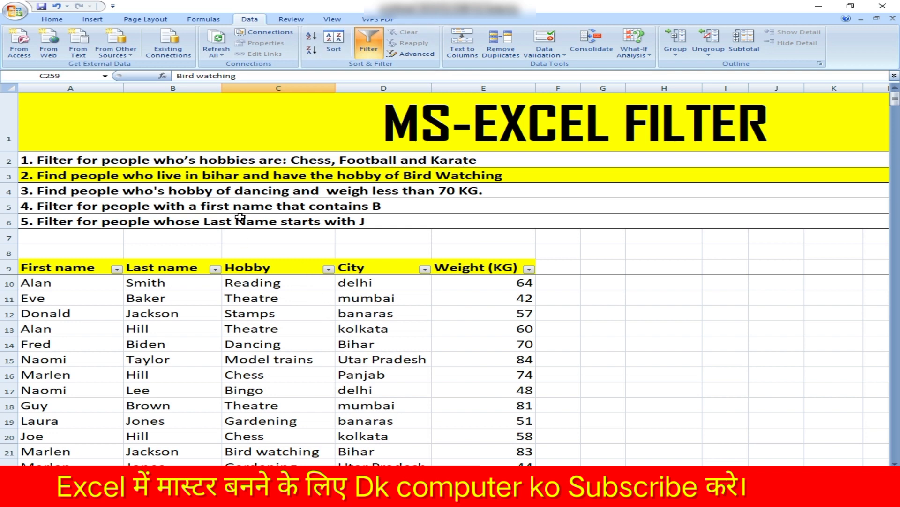
Filter the Hobby column to show only Dancing
{"action": "left_click", "coordinate": [328, 270]}
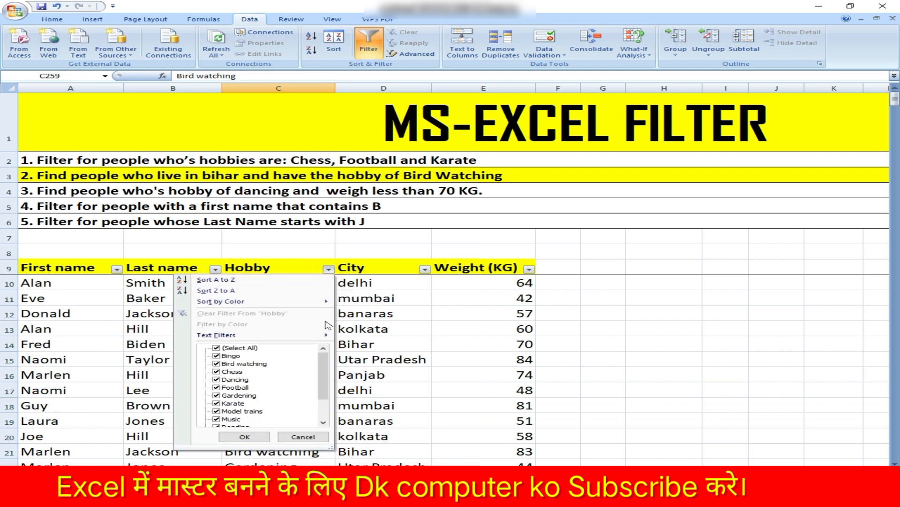
{"action": "left_click", "coordinate": [217, 348]}
{"action": "left_click", "coordinate": [217, 380]}
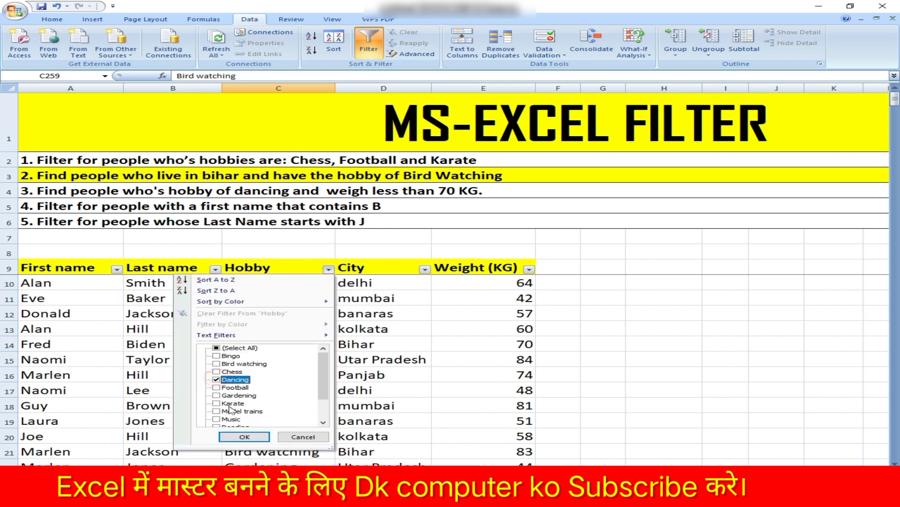
{"action": "left_click", "coordinate": [243, 437]}
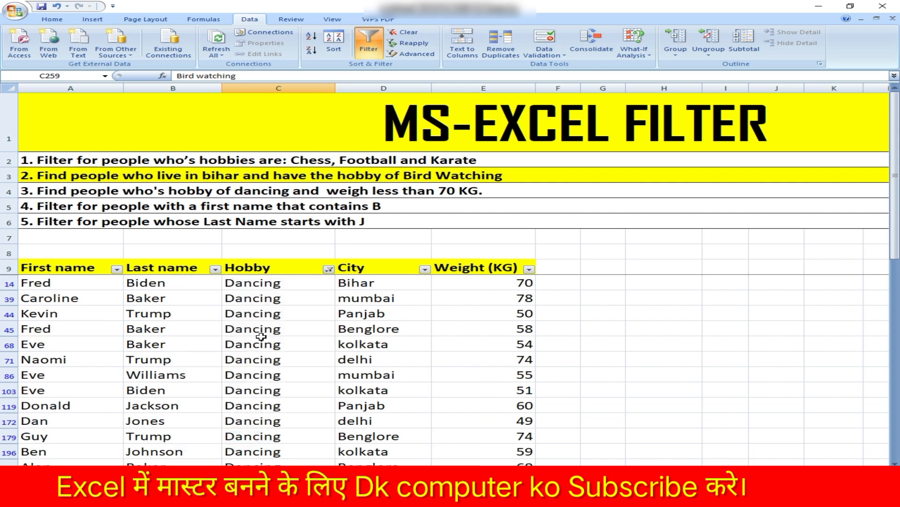
{"action": "scroll", "coordinate": [262, 378], "scroll_direction": "down", "scroll_amount": 10}
{"action": "scroll", "coordinate": [262, 377], "scroll_direction": "up", "scroll_amount": 15}
Apply a number filter to the Weight (KG) column for values less than 70
{"action": "left_click", "coordinate": [530, 269]}
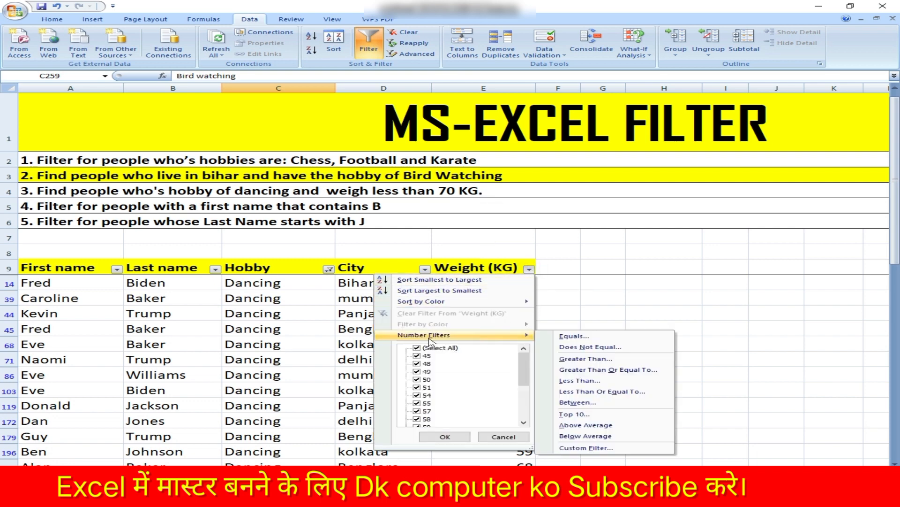
{"action": "mouse_move", "coordinate": [424, 336]}
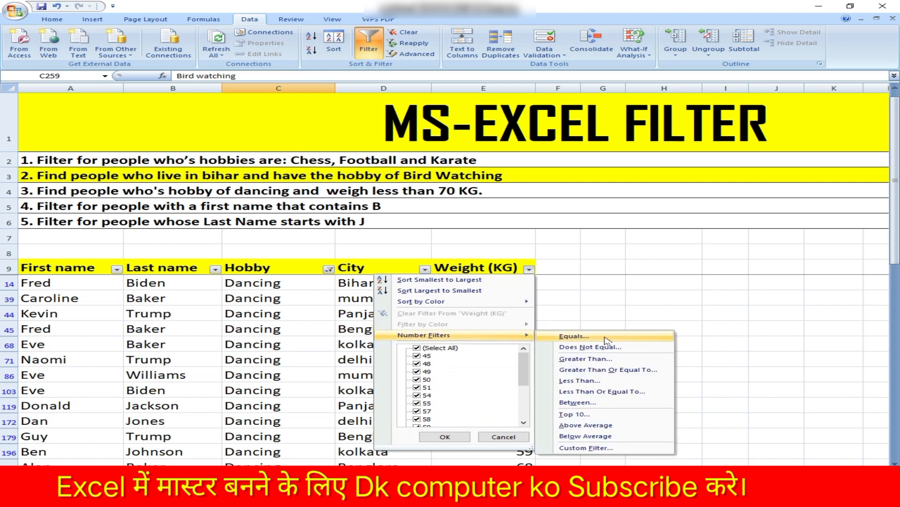
{"action": "left_click", "coordinate": [615, 381]}
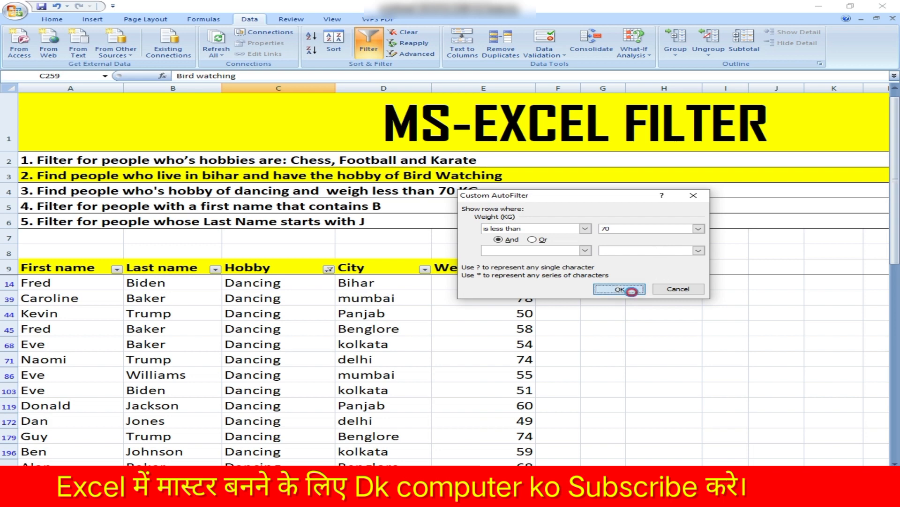
{"action": "left_click", "coordinate": [620, 289]}
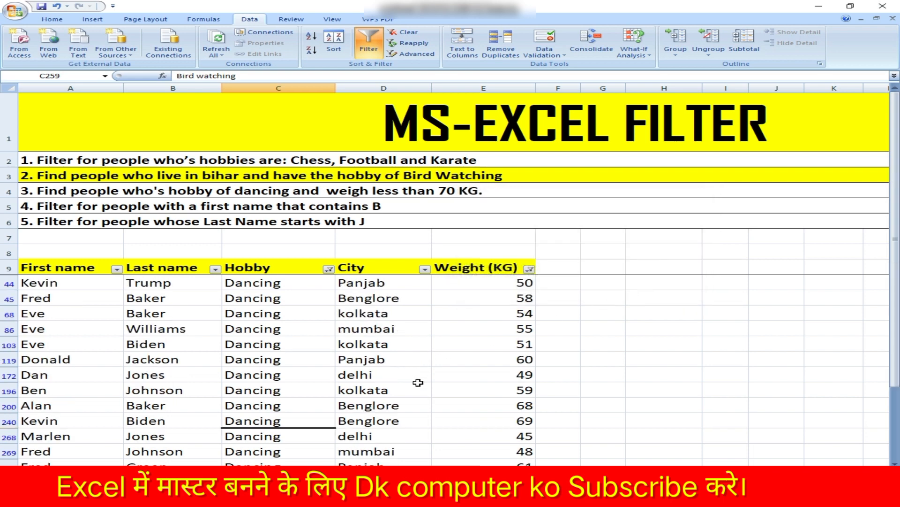
Examine the filtered dancing rows, checking each value in the Weight (KG) column against the 70 KG limit
{"action": "scroll", "coordinate": [419, 389], "scroll_direction": "down", "scroll_amount": 1}
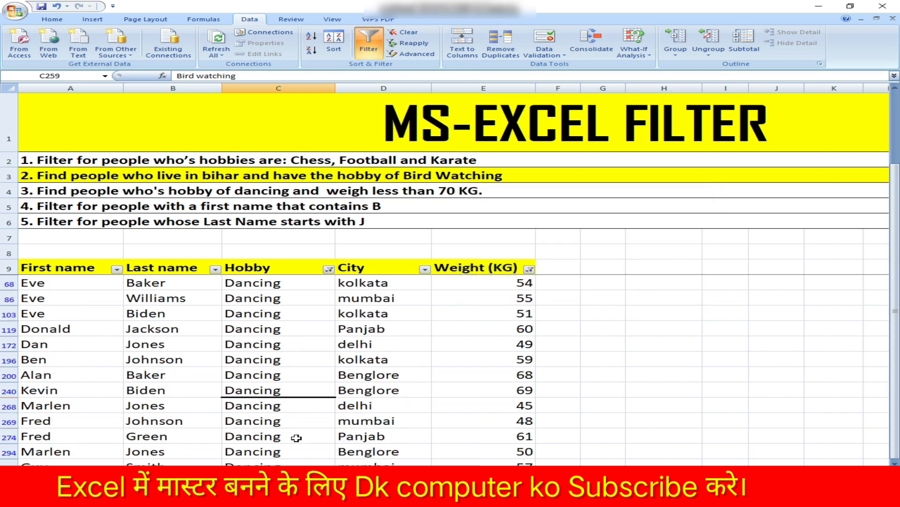
{"action": "scroll", "coordinate": [509, 437], "scroll_direction": "up", "scroll_amount": 1}
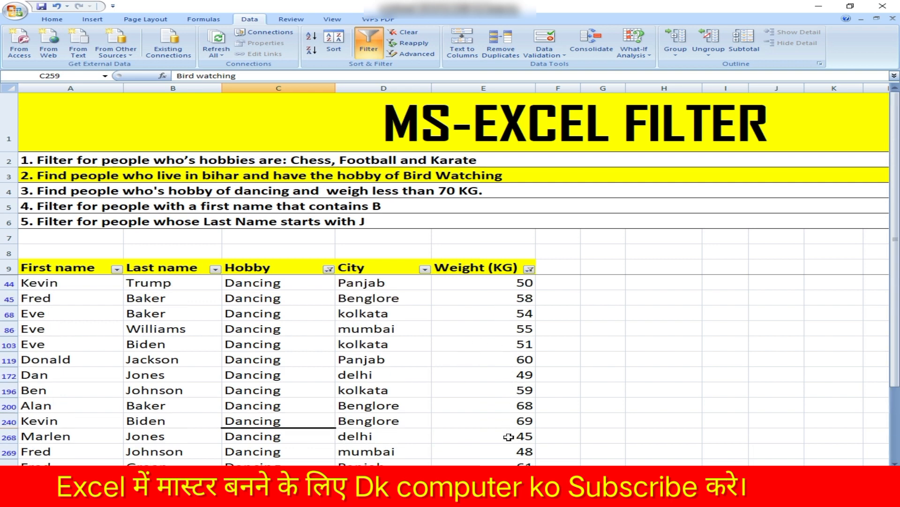
{"action": "left_click", "coordinate": [504, 286]}
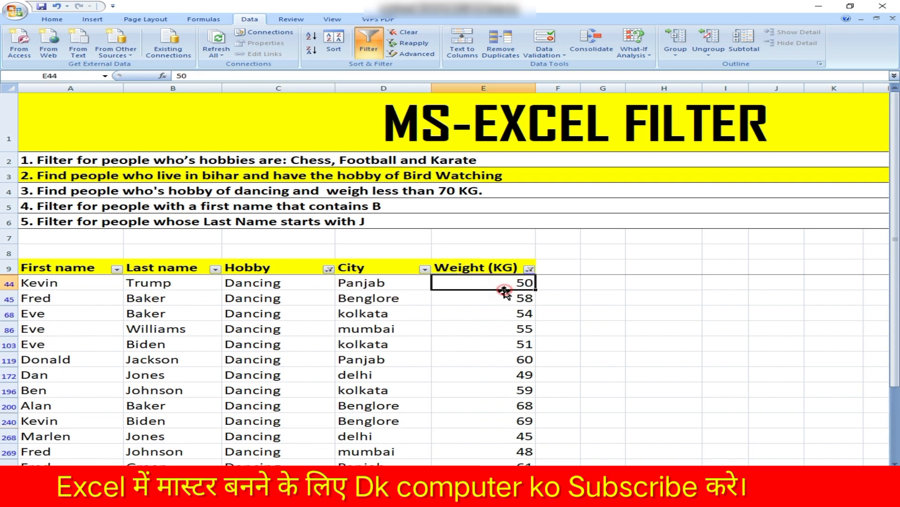
{"action": "key", "text": "Down"}
{"action": "key", "text": "Down"}
{"action": "key", "text": "Down"}
{"action": "key", "text": "Down"}
{"action": "key", "text": "Down"}
{"action": "key", "text": "Down"}
{"action": "key", "text": "Down"}
{"action": "key", "text": "Down"}
{"action": "key", "text": "Down"}
{"action": "key", "text": "Down"}
{"action": "key", "text": "Down"}
{"action": "key", "text": "Down"}
{"action": "key", "text": "Down"}
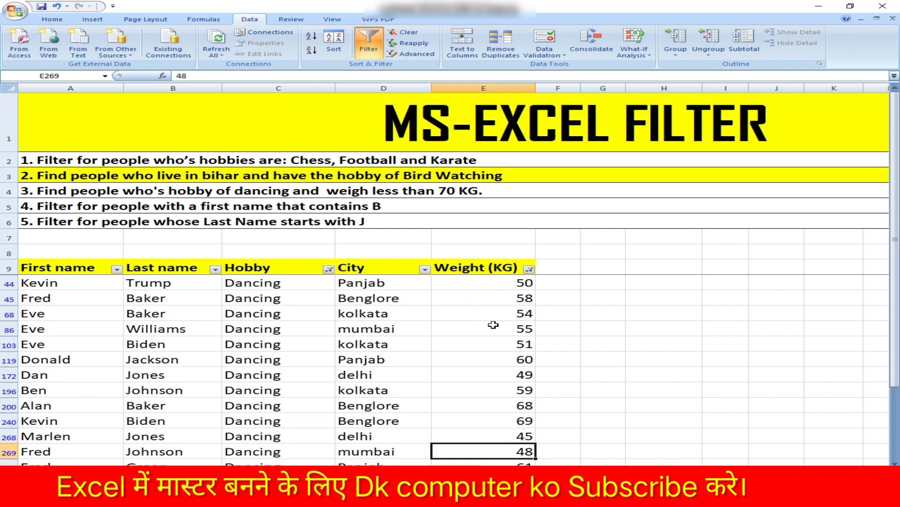
{"action": "key", "text": "Down"}
{"action": "key", "text": "Down"}
{"action": "key", "text": "Down"}
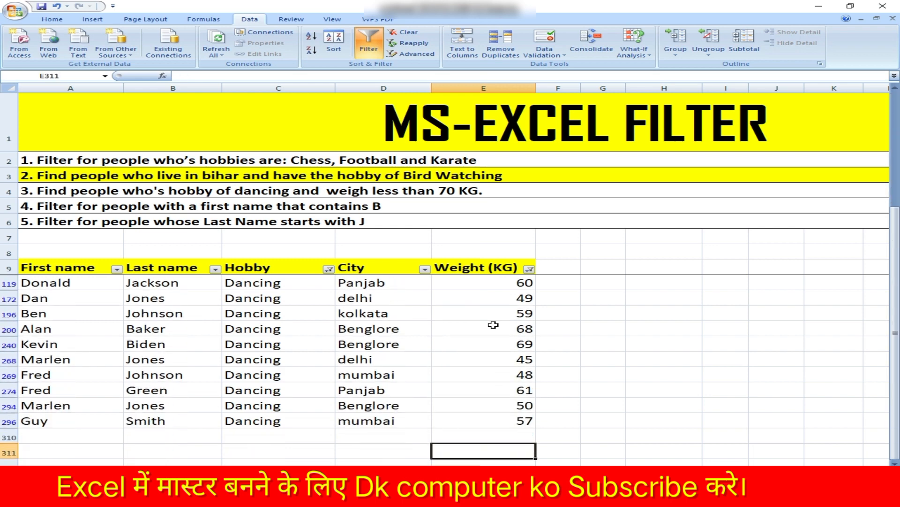
{"action": "scroll", "coordinate": [530, 328], "scroll_direction": "up", "scroll_amount": 2}
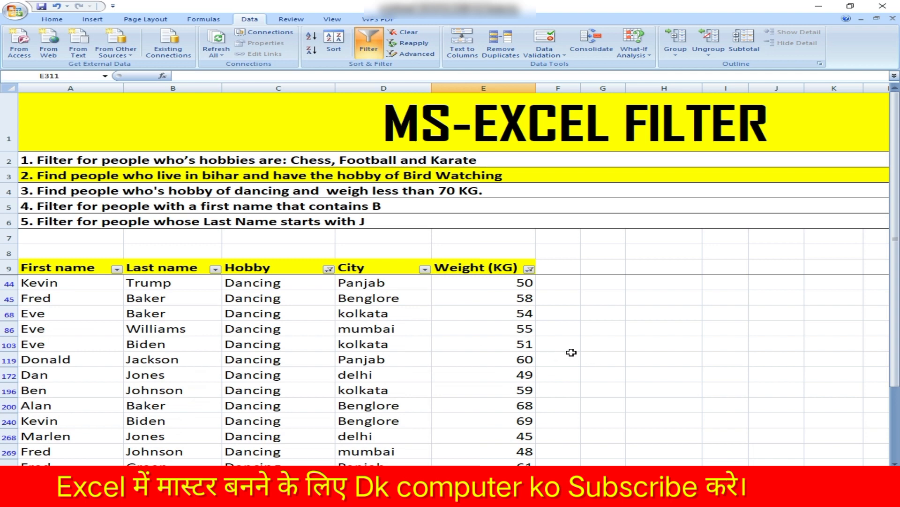
Clear the Hobby and Weight (KG) filters to show all rows of the people table again
{"action": "left_click", "coordinate": [405, 33]}
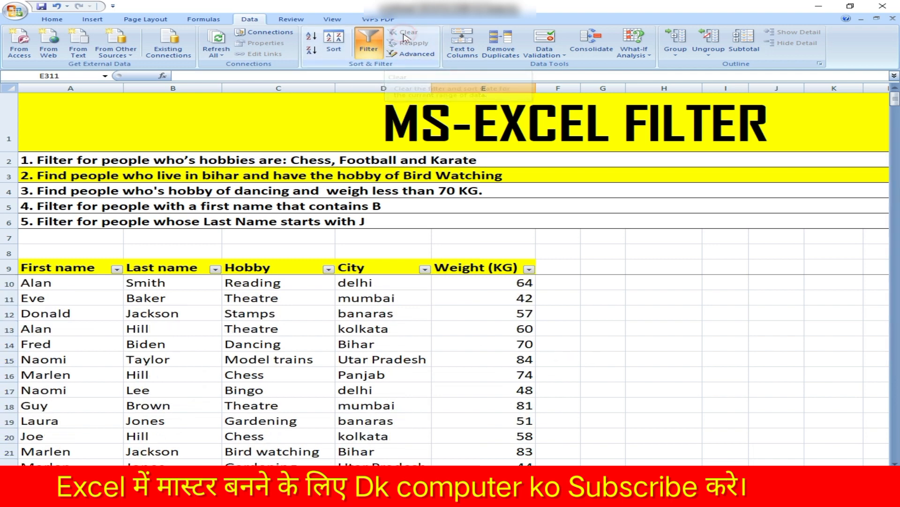
{"action": "scroll", "coordinate": [281, 359], "scroll_direction": "down", "scroll_amount": 5}
{"action": "scroll", "coordinate": [284, 359], "scroll_direction": "up", "scroll_amount": 5}
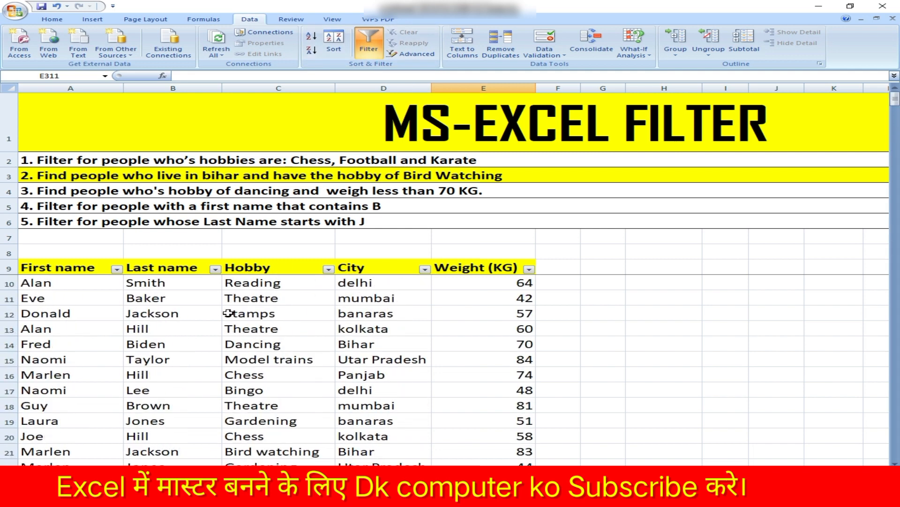
Highlight the fourth exercise, the first name containing B task in row 5, with a yellow fill
{"action": "left_click", "coordinate": [10, 207]}
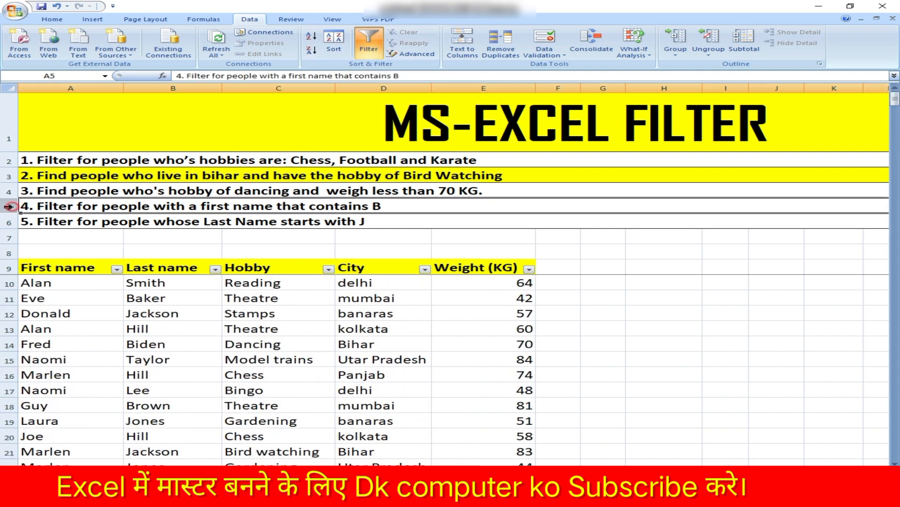
{"action": "left_click", "coordinate": [52, 18]}
{"action": "left_click", "coordinate": [207, 50]}
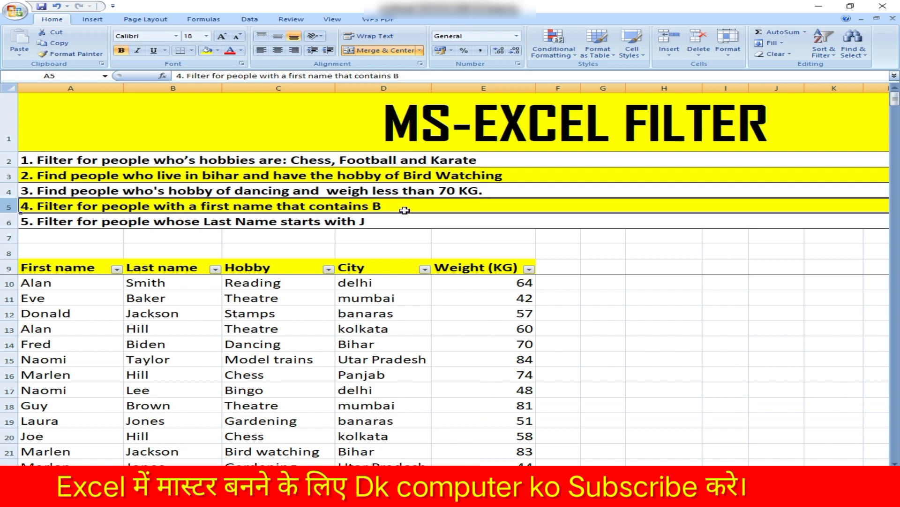
{"action": "left_click", "coordinate": [70, 313]}
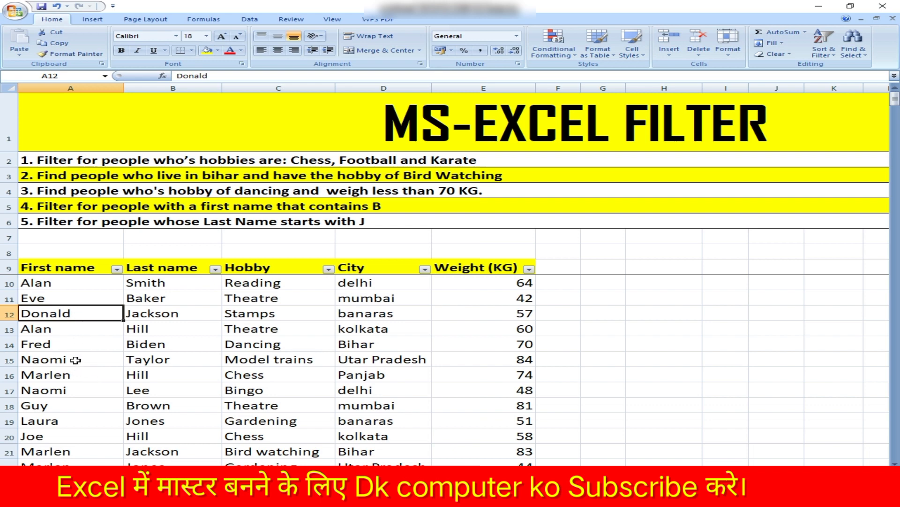
Apply a text filter to the First name column for values that contain "b" and look through the filtered rows
{"action": "left_click", "coordinate": [116, 269]}
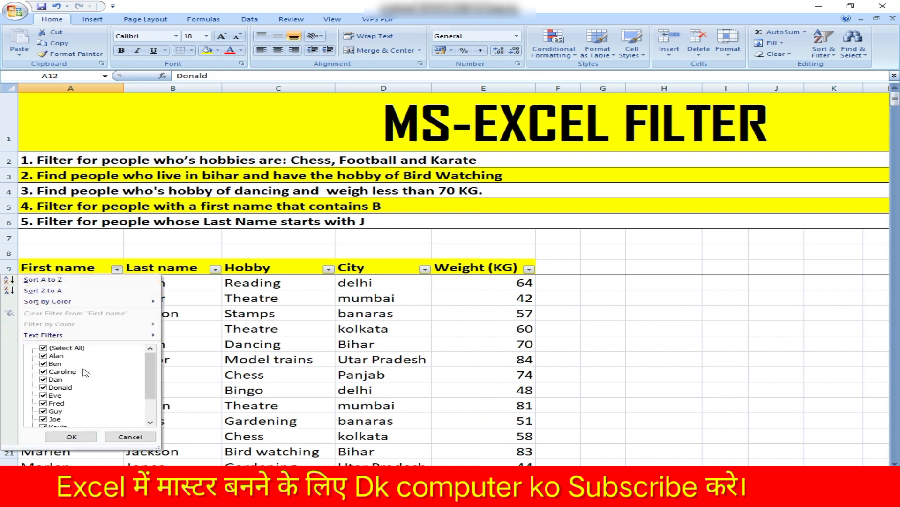
{"action": "mouse_move", "coordinate": [54, 336]}
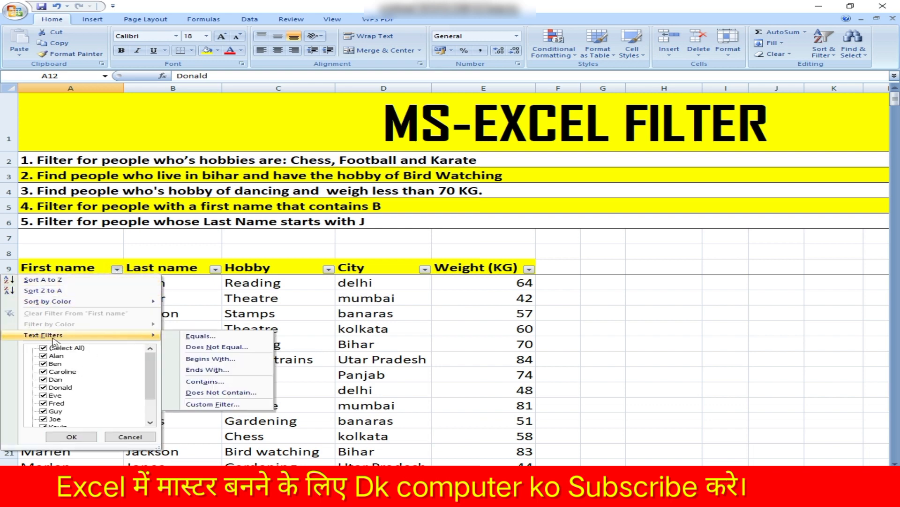
{"action": "left_click", "coordinate": [205, 381]}
{"action": "left_click", "coordinate": [634, 229]}
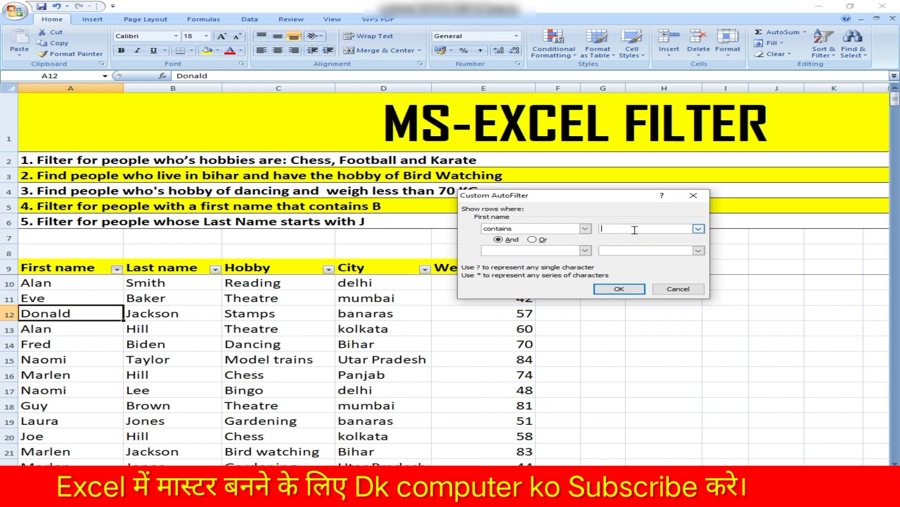
{"action": "type", "text": "b"}
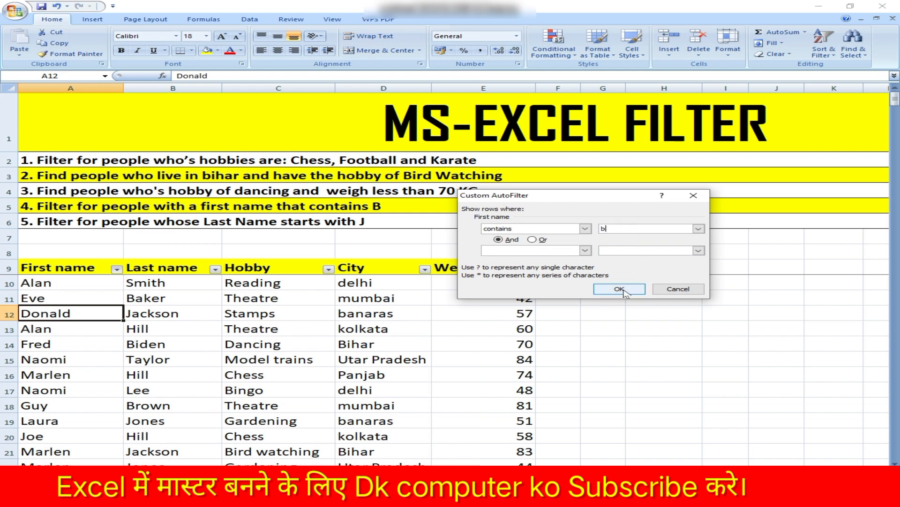
{"action": "left_click", "coordinate": [620, 289]}
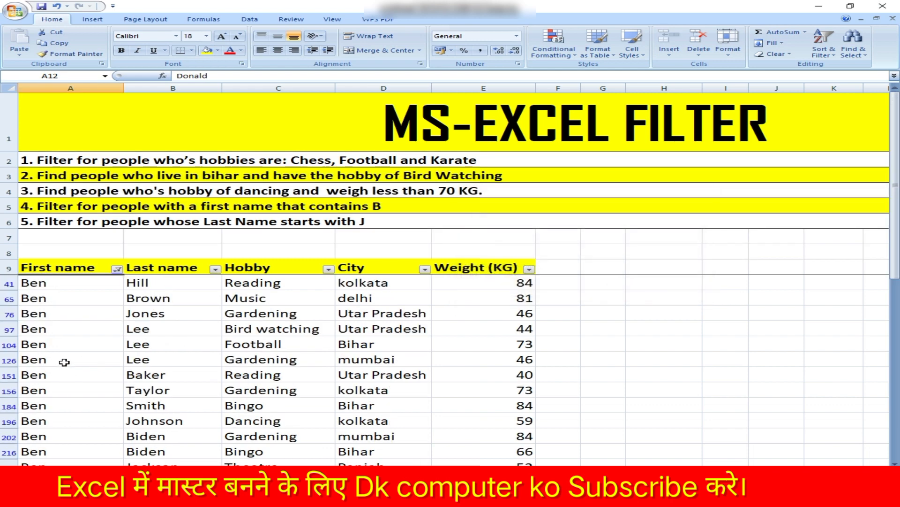
{"action": "scroll", "coordinate": [65, 361], "scroll_direction": "down", "scroll_amount": 8}
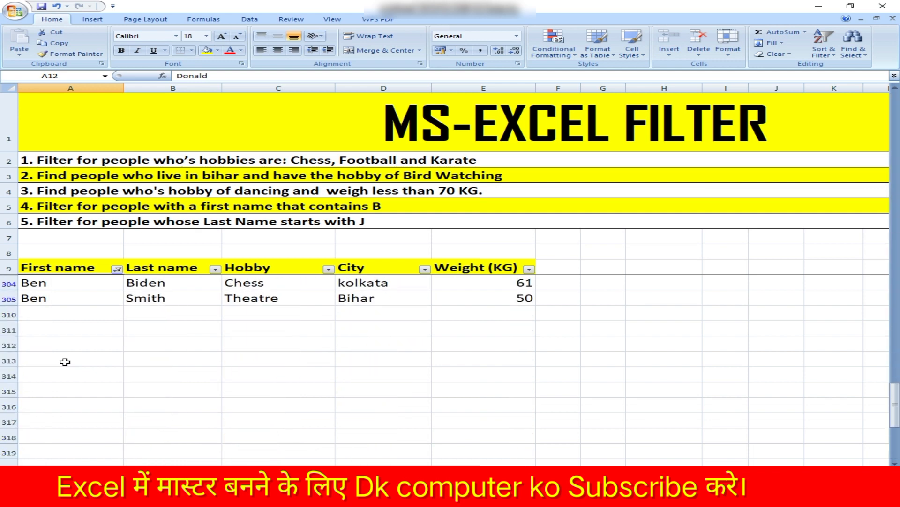
{"action": "scroll", "coordinate": [64, 362], "scroll_direction": "up", "scroll_amount": 1}
{"action": "scroll", "coordinate": [65, 362], "scroll_direction": "up", "scroll_amount": 7}
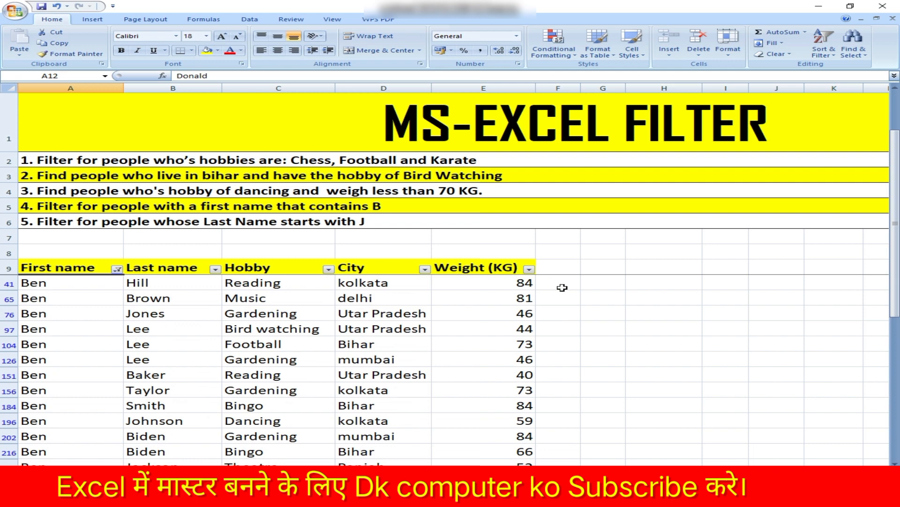
Clear the First name filter to show all rows of the people table again
{"action": "left_click", "coordinate": [250, 18]}
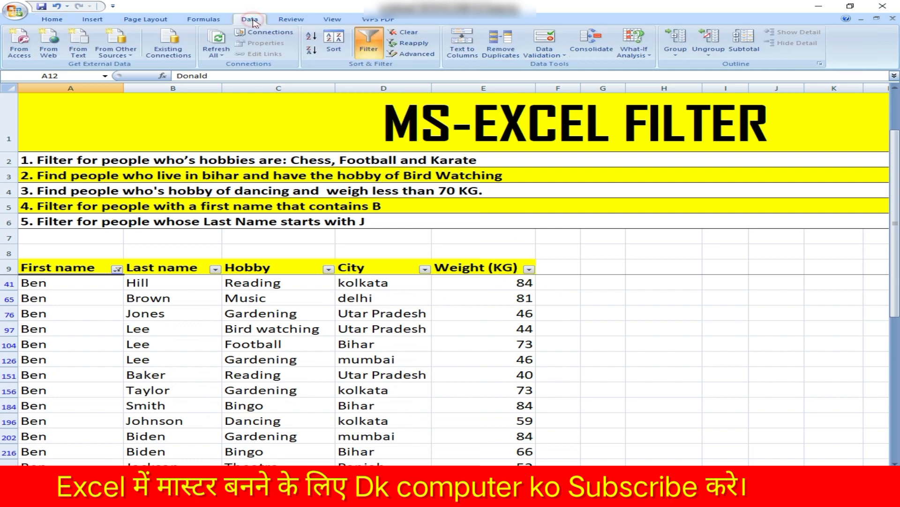
{"action": "left_click", "coordinate": [402, 32]}
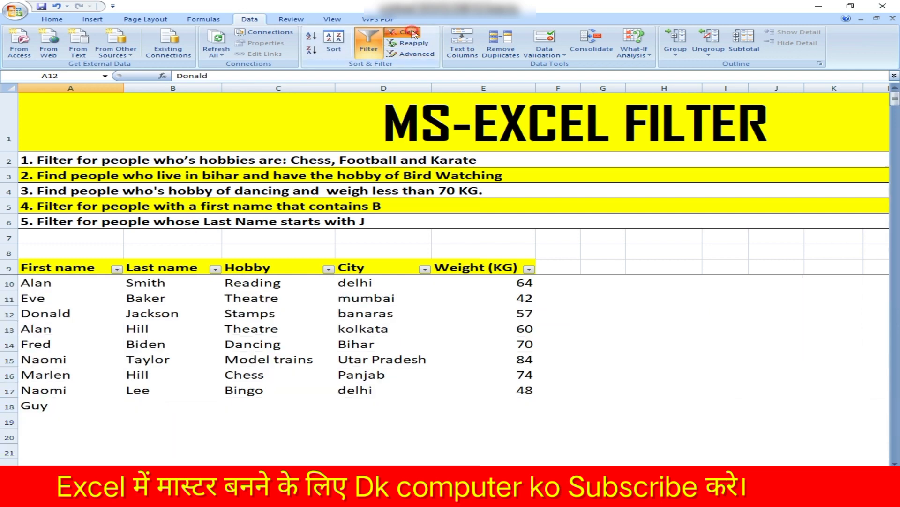
{"action": "scroll", "coordinate": [318, 401], "scroll_direction": "down", "scroll_amount": 20}
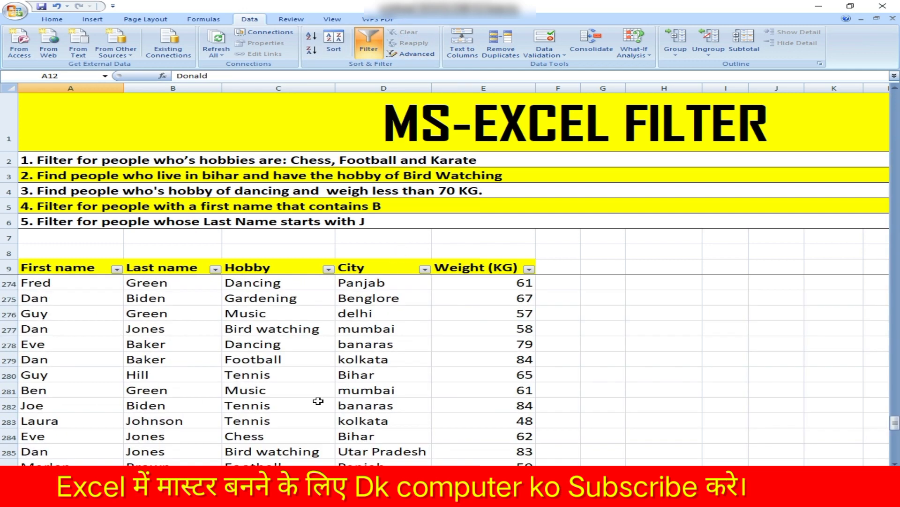
{"action": "scroll", "coordinate": [319, 401], "scroll_direction": "up", "scroll_amount": 20}
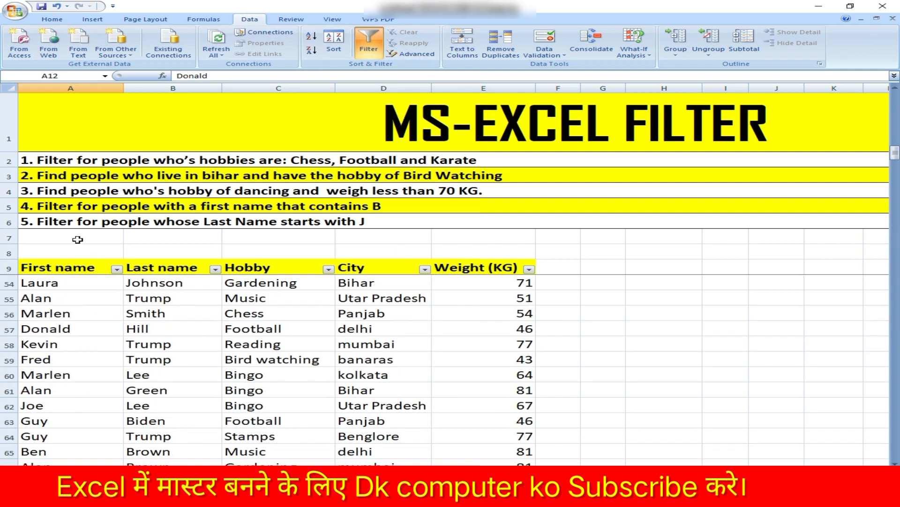
Fill the fifth exercise, the last name starting with J task in row 6, with a blue-gray theme colour
{"action": "left_click", "coordinate": [6, 223]}
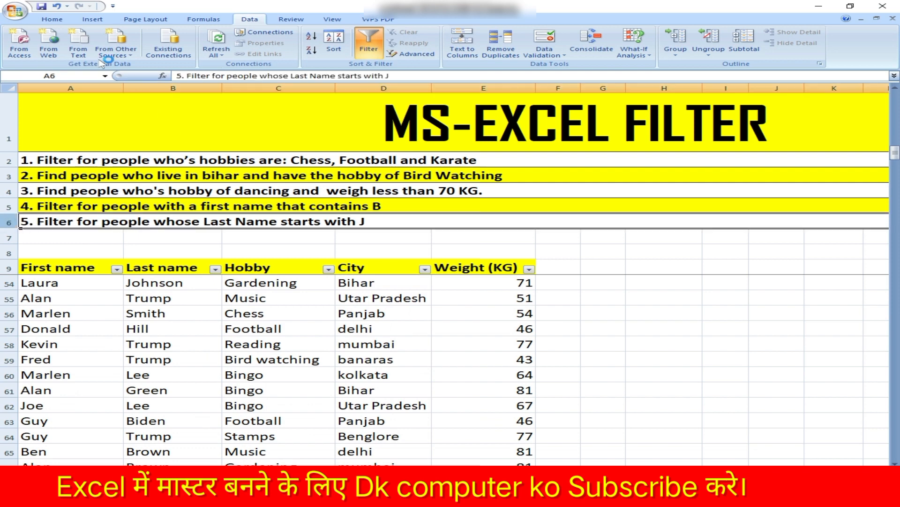
{"action": "left_click", "coordinate": [60, 22]}
{"action": "left_click", "coordinate": [218, 50]}
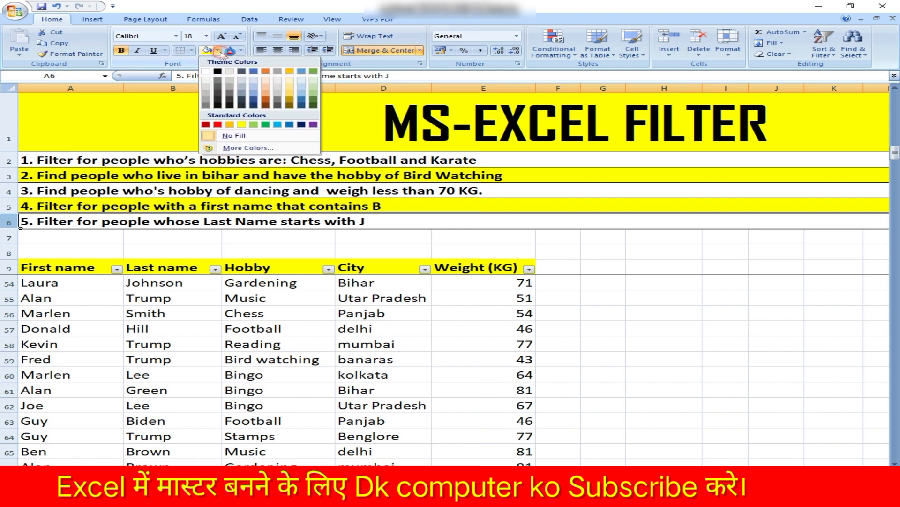
{"action": "left_click", "coordinate": [242, 83]}
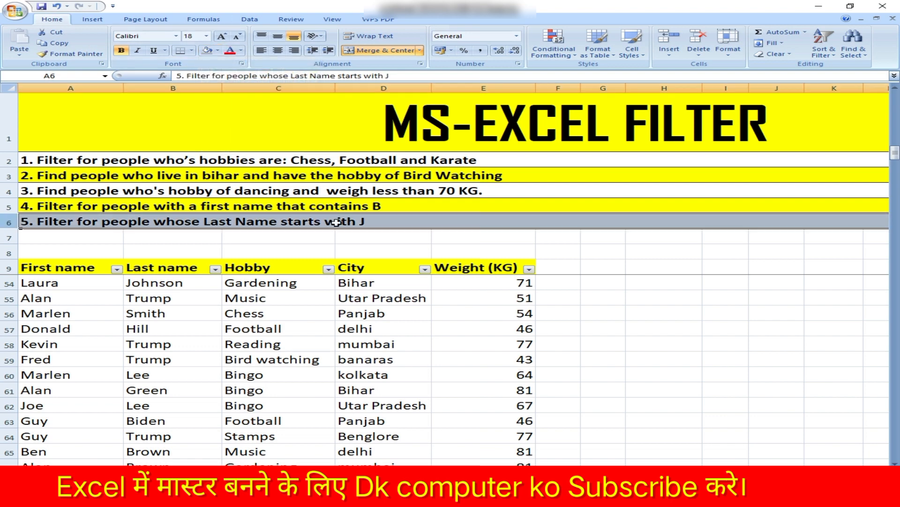
{"action": "left_click", "coordinate": [358, 312]}
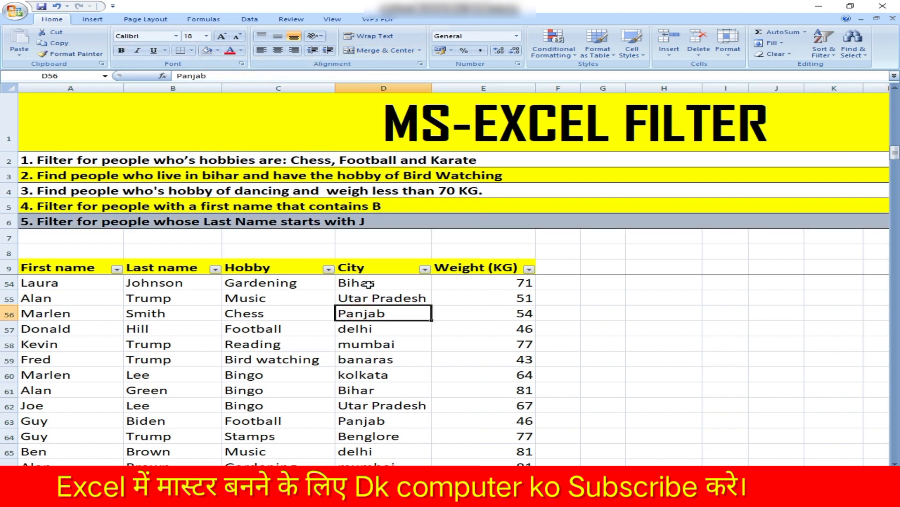
Apply a text filter to the Last name column for values that begin with "j"
{"action": "left_click", "coordinate": [249, 19]}
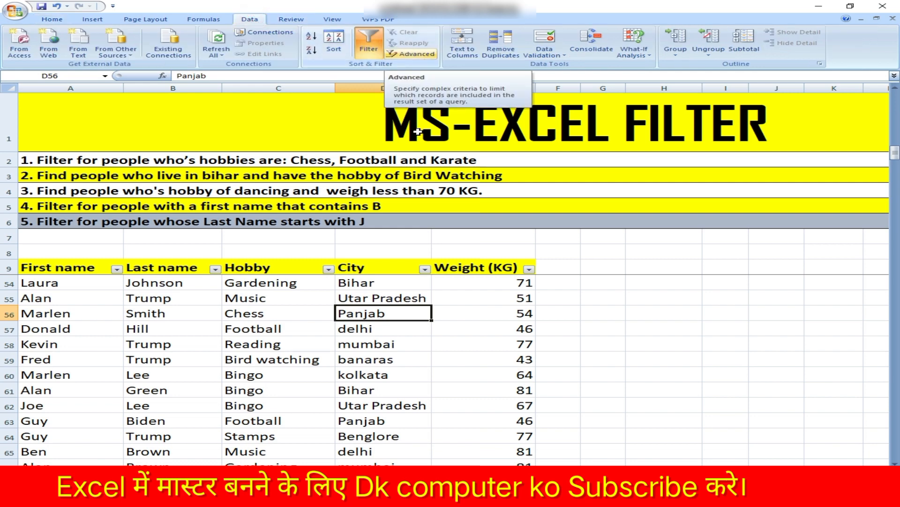
{"action": "left_click", "coordinate": [218, 239]}
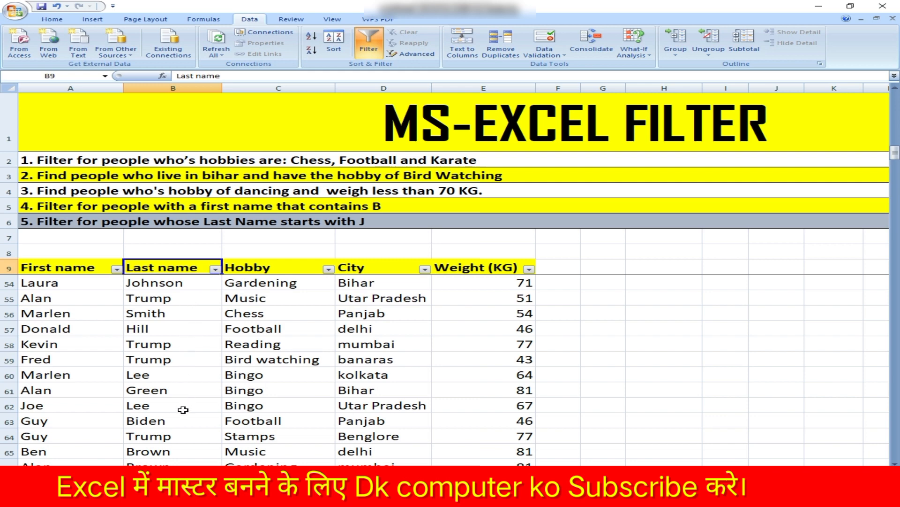
{"action": "left_click", "coordinate": [137, 285]}
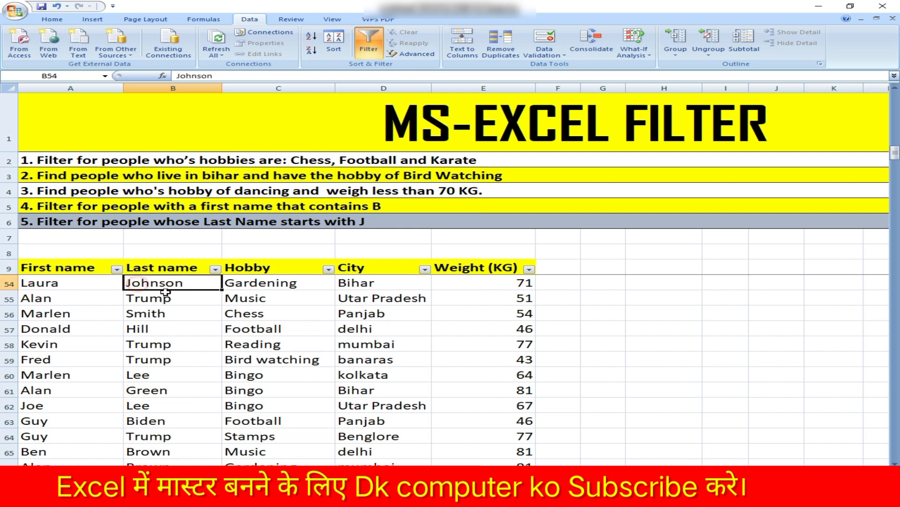
{"action": "left_click", "coordinate": [216, 270]}
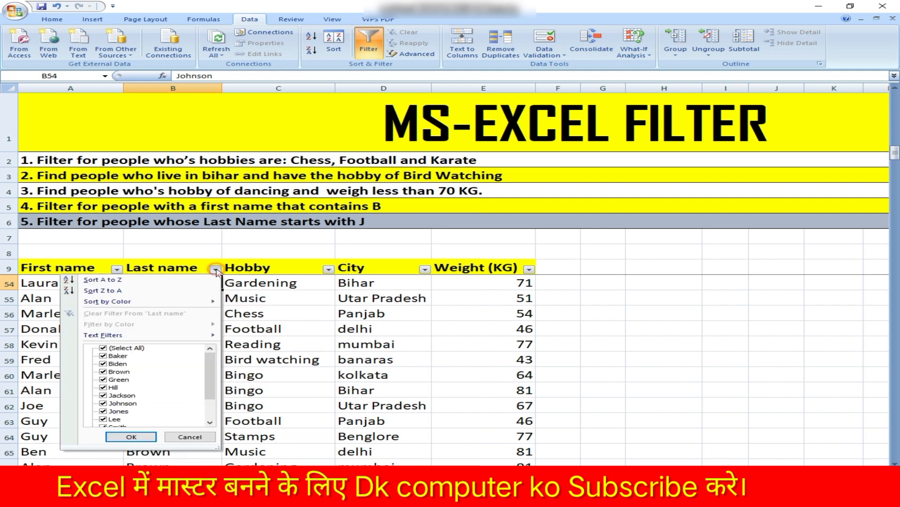
{"action": "left_click", "coordinate": [119, 337]}
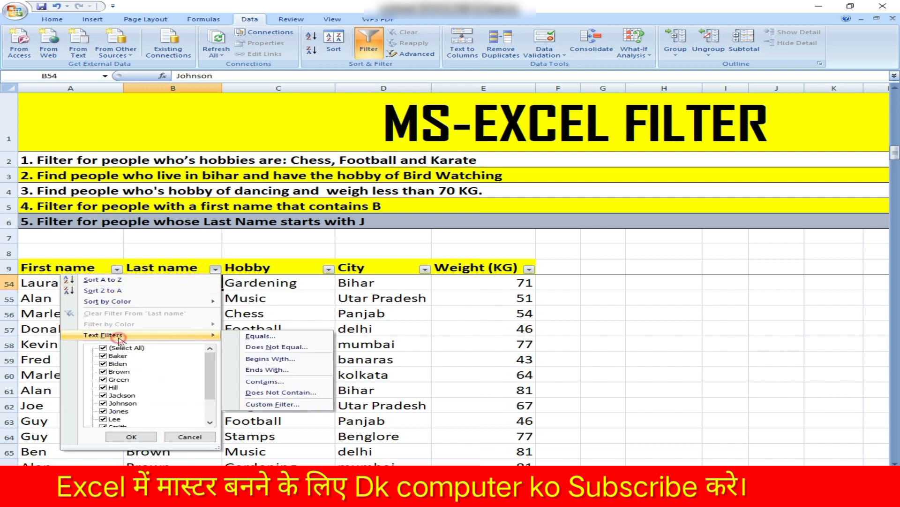
{"action": "left_click", "coordinate": [288, 360]}
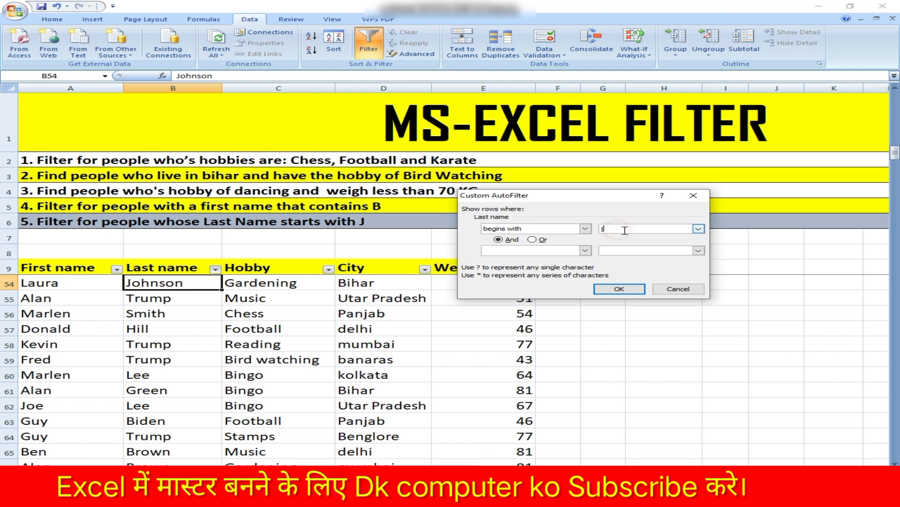
{"action": "left_click", "coordinate": [619, 288]}
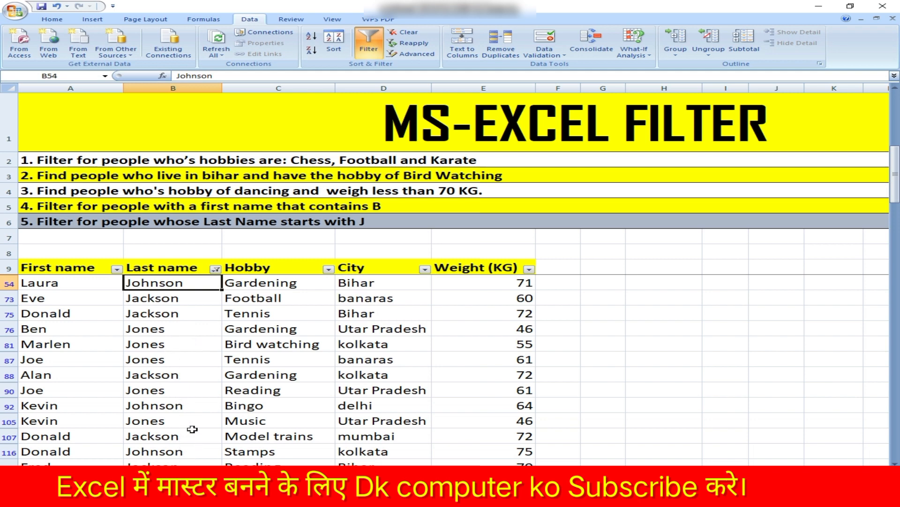
Examine the filtered rows from start to end, checking the initial letter of each entry in the Last name column
{"action": "scroll", "coordinate": [188, 373], "scroll_direction": "down", "scroll_amount": 1}
{"action": "scroll", "coordinate": [188, 373], "scroll_direction": "down", "scroll_amount": 2}
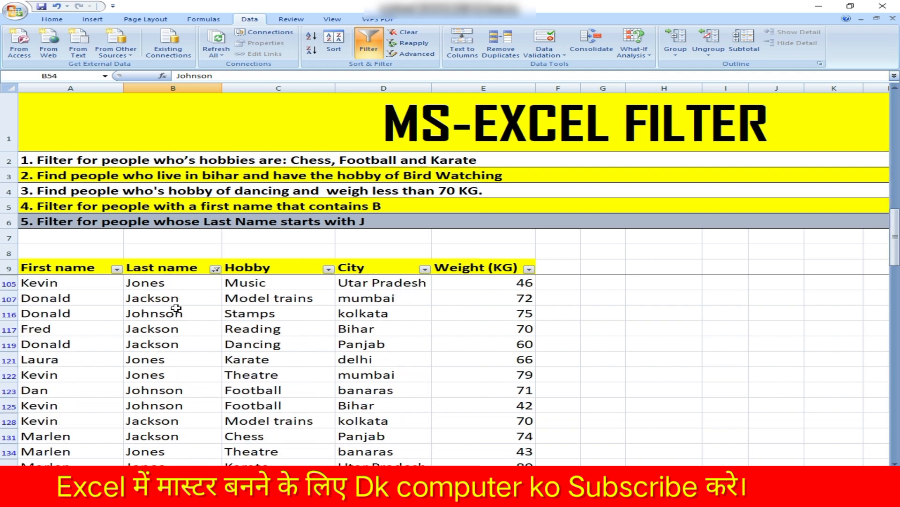
{"action": "scroll", "coordinate": [174, 406], "scroll_direction": "down", "scroll_amount": 8}
{"action": "scroll", "coordinate": [176, 408], "scroll_direction": "down", "scroll_amount": 5}
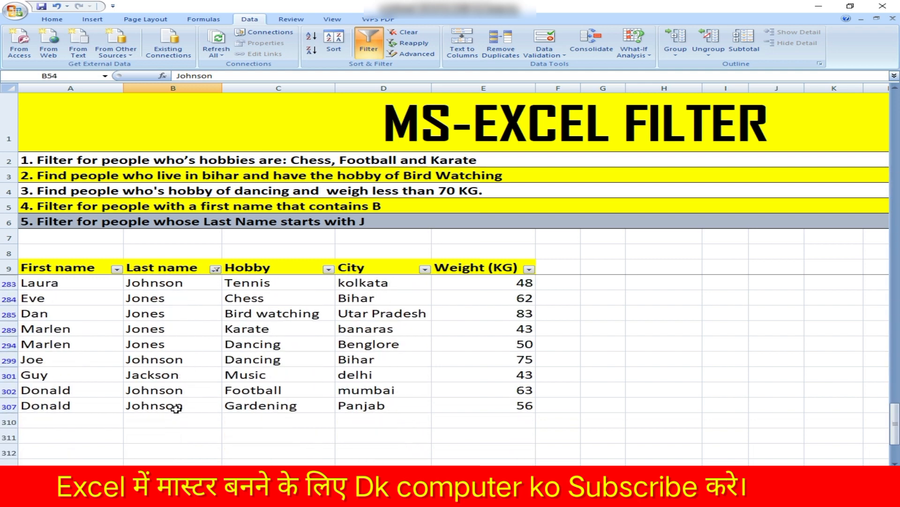
{"action": "scroll", "coordinate": [171, 390], "scroll_direction": "up", "scroll_amount": 3}
{"action": "scroll", "coordinate": [167, 368], "scroll_direction": "up", "scroll_amount": 15}
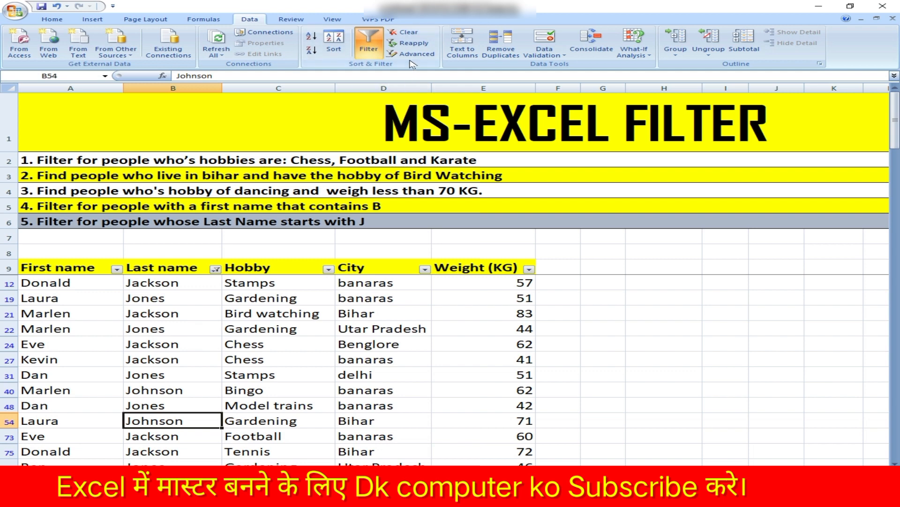
{"action": "left_click", "coordinate": [399, 323]}
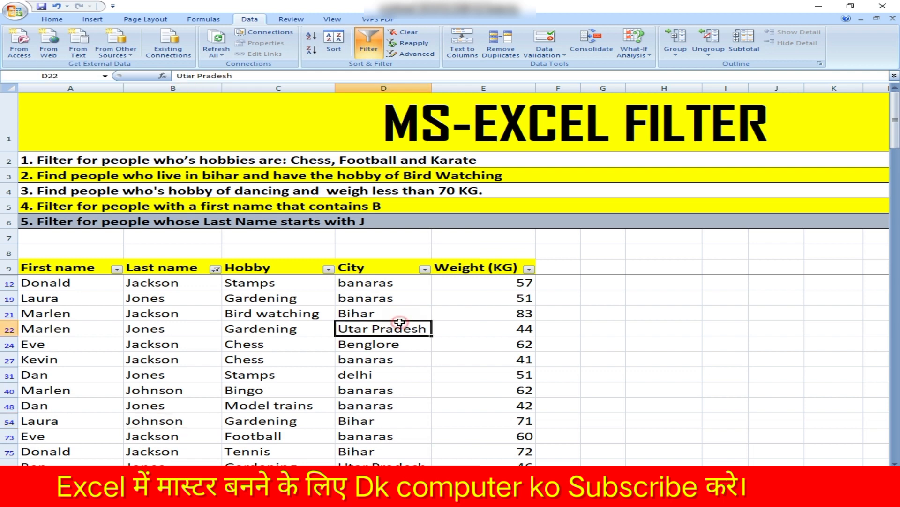